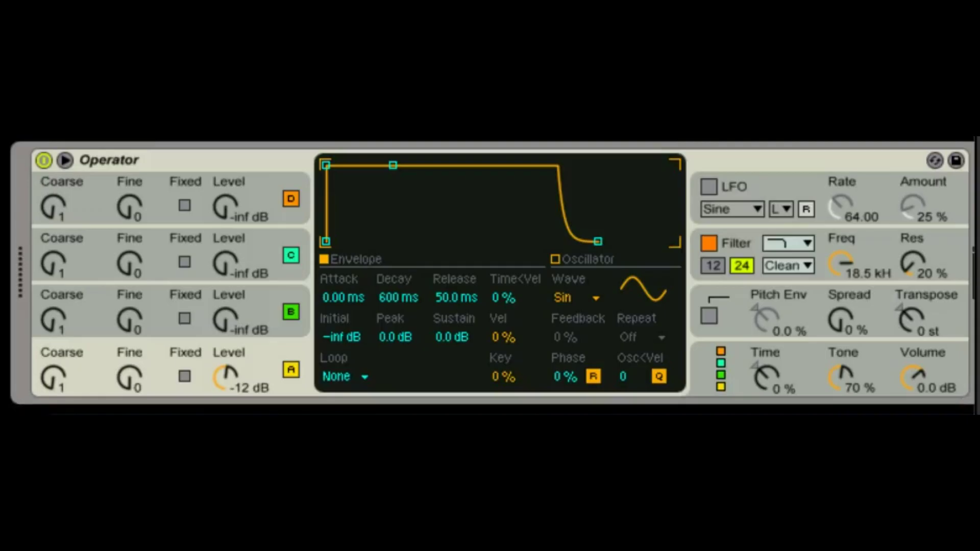
- Shape oscillator A's envelope with a 3.68 ms attack, 1.06 s release and -3.4 dB sustain
click(765, 187)
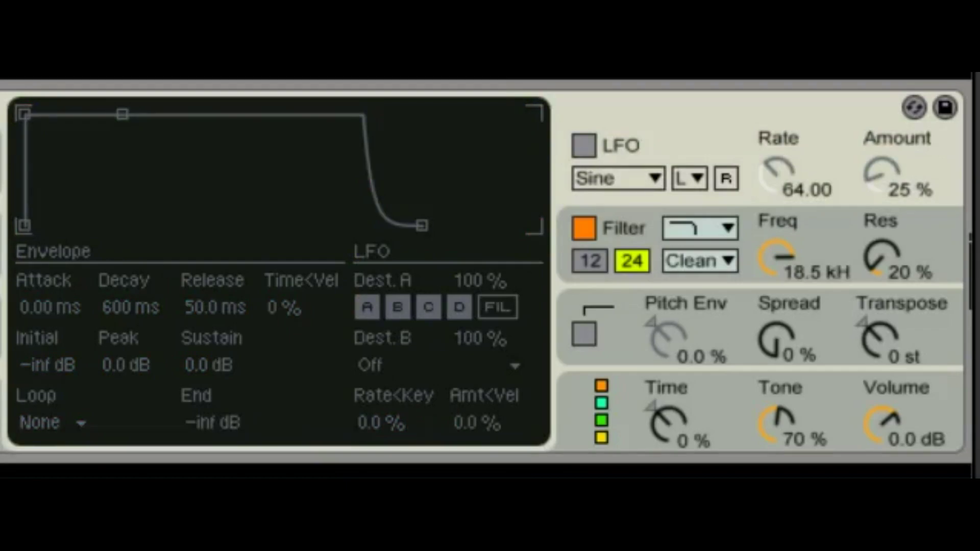
click(2, 411)
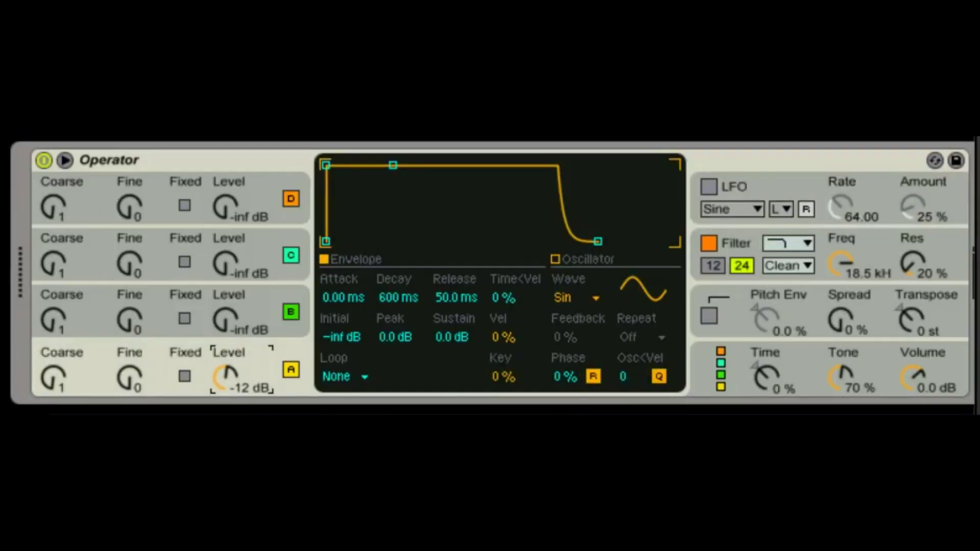
drag(438, 298, 437, 289)
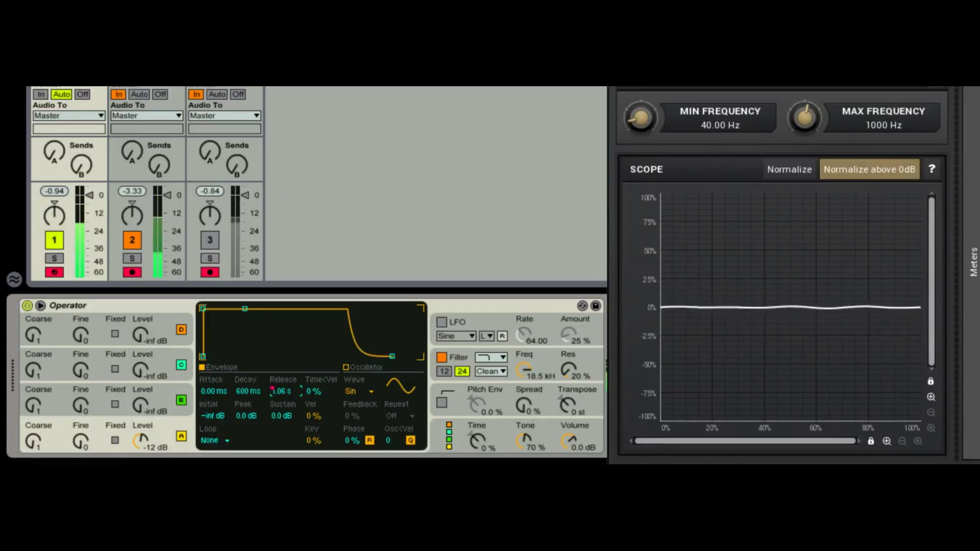
drag(213, 391, 213, 375)
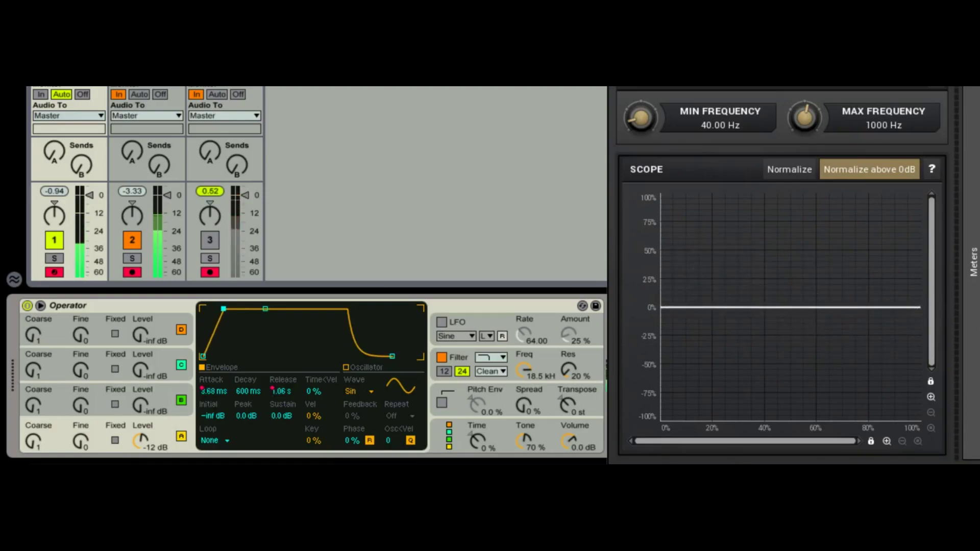
drag(281, 415, 281, 418)
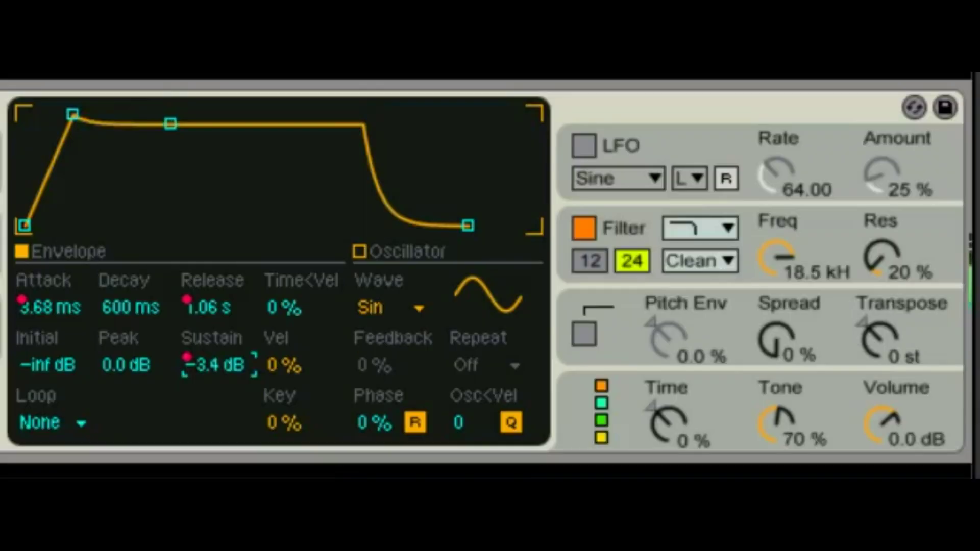
- Turn on the LFO and return to oscillator A's envelope settings
click(583, 146)
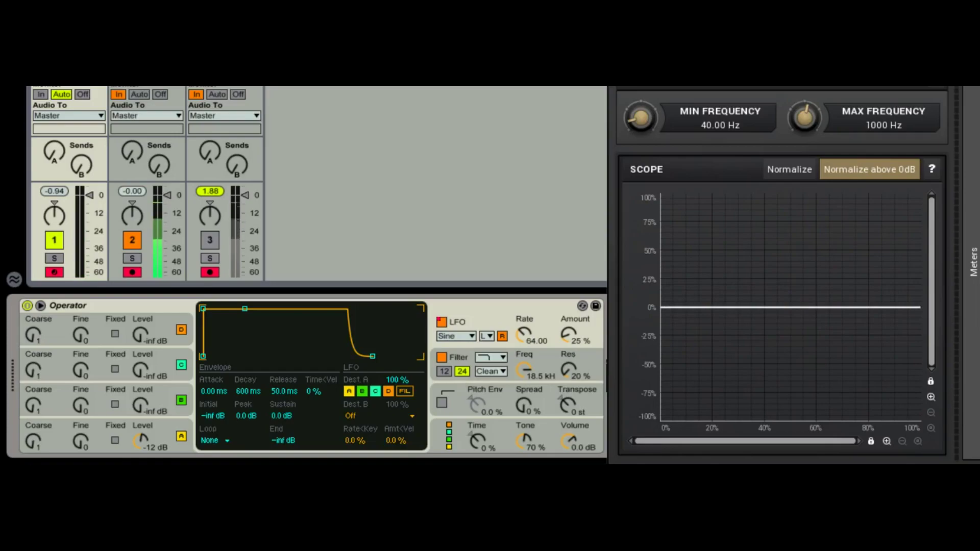
click(141, 441)
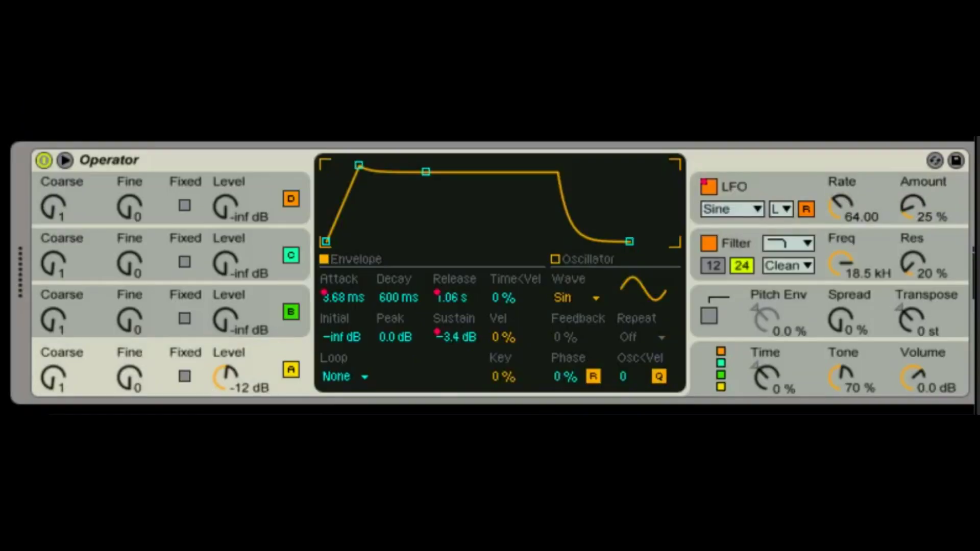
- Raise oscillator B's level to -14 dB and shape its envelope with a 1.84 ms attack, 519 ms decay and -15 dB sustain
click(225, 320)
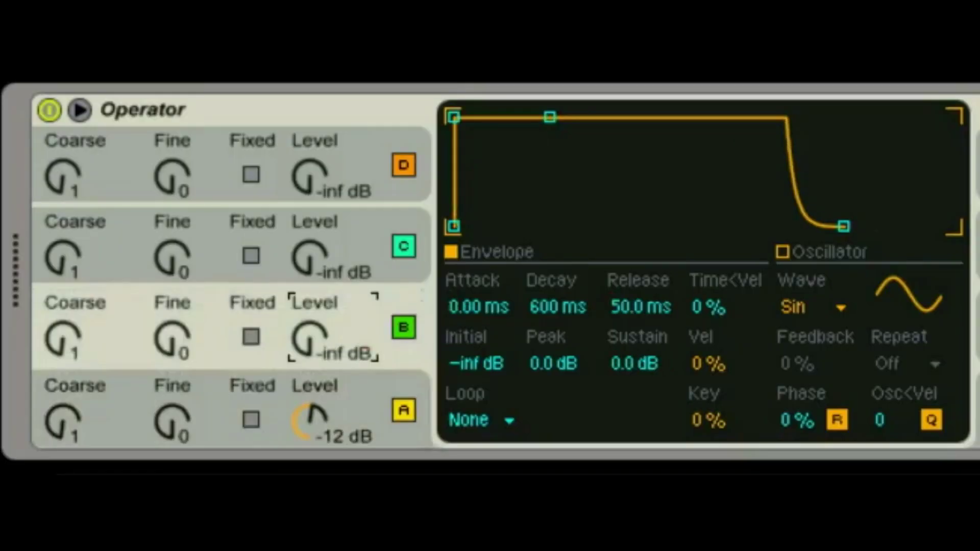
click(310, 422)
drag(309, 338, 309, 283)
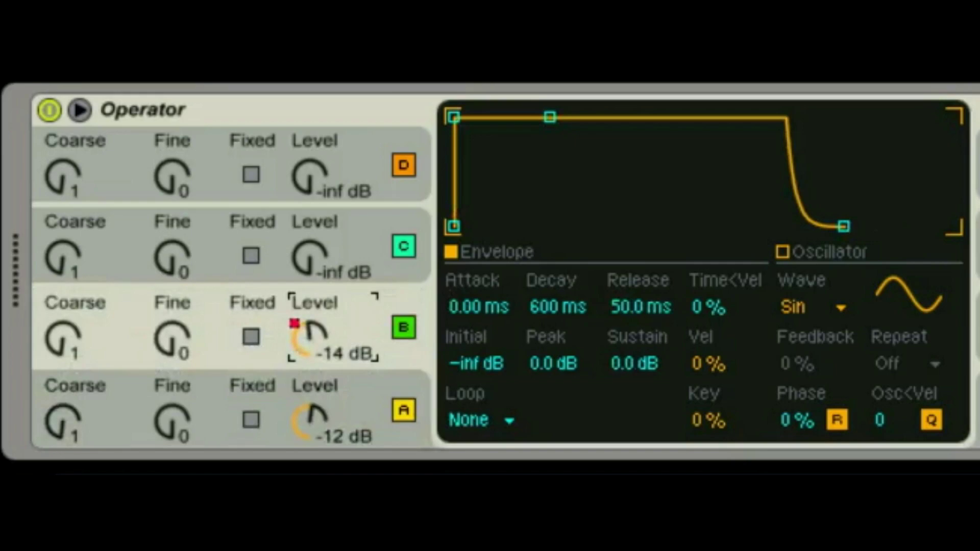
drag(549, 117, 548, 159)
drag(453, 117, 493, 116)
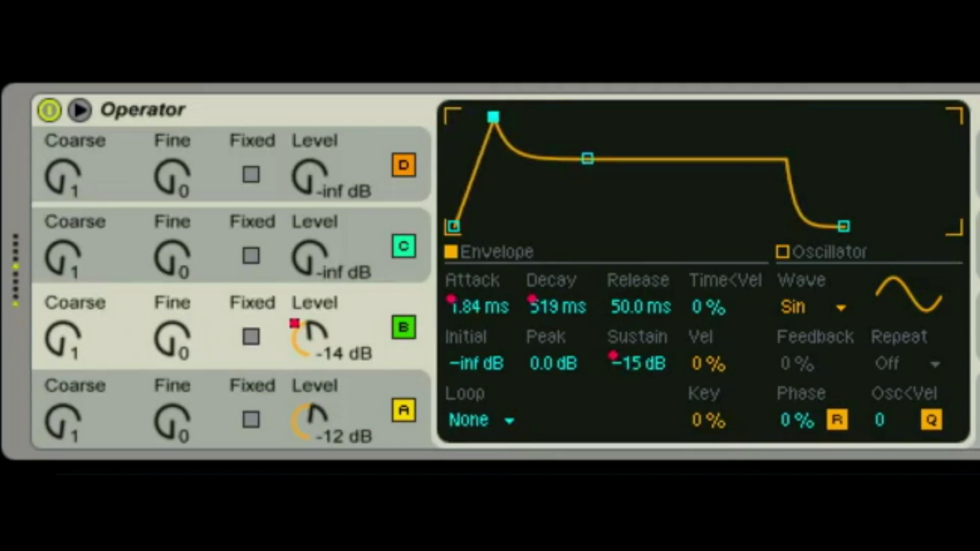
- Shape the LFO envelope with a 1.06 ms attack, 33.1 ms decay, 10.4 s release, -9.7 dB peak and 0.0 dB sustain
click(309, 421)
click(143, 110)
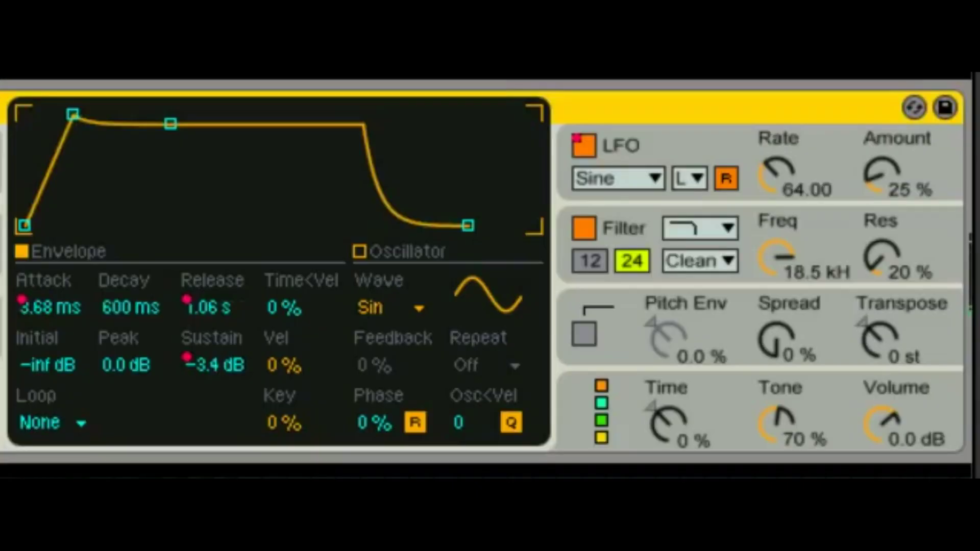
click(621, 146)
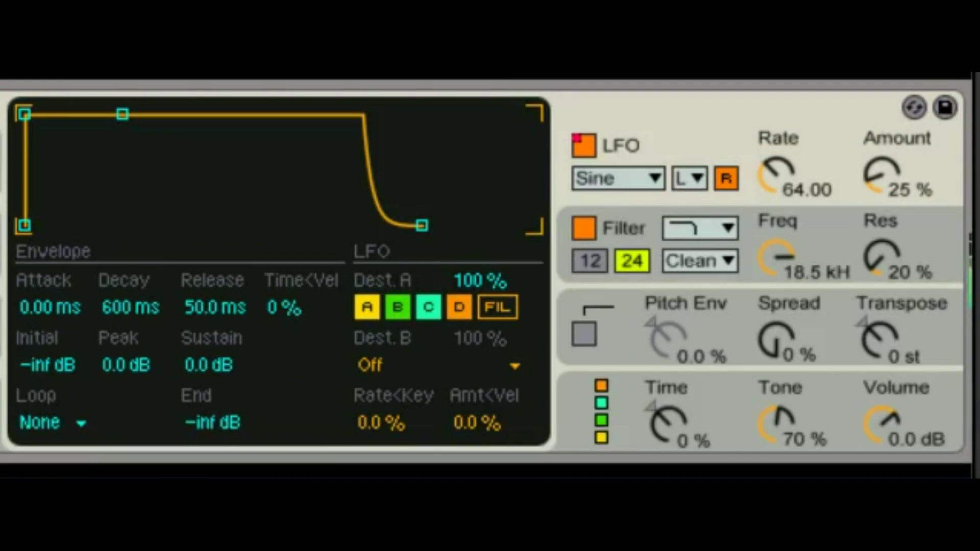
drag(24, 113, 82, 115)
drag(179, 114, 179, 159)
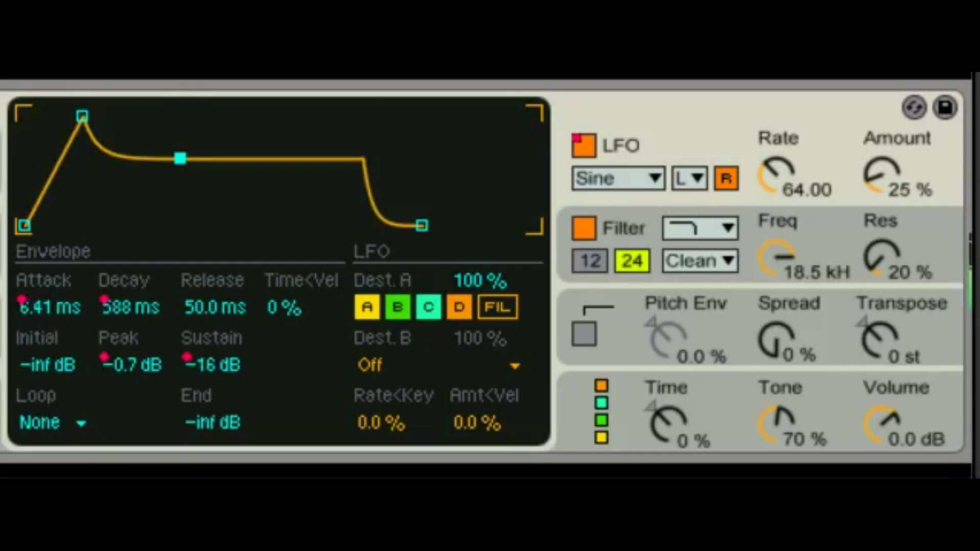
drag(422, 225, 504, 225)
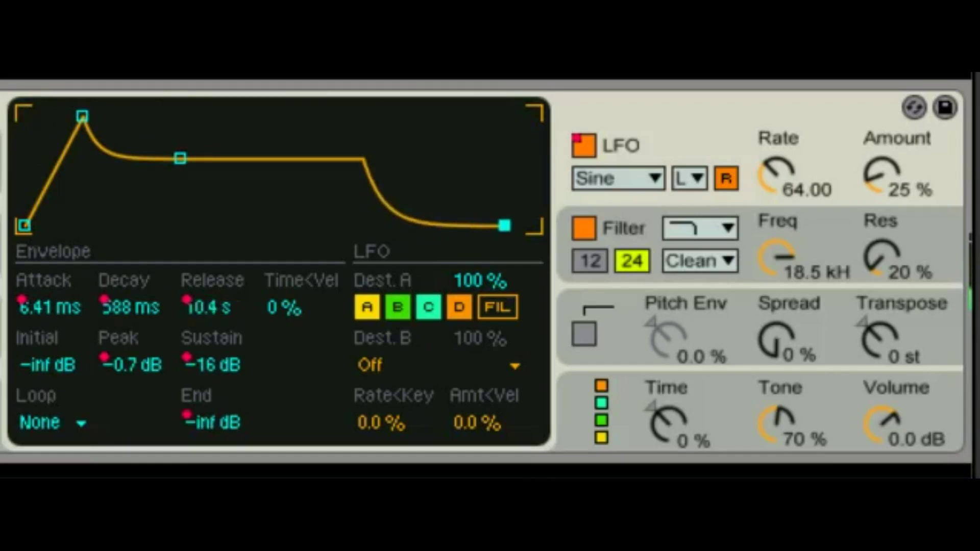
drag(180, 157, 135, 114)
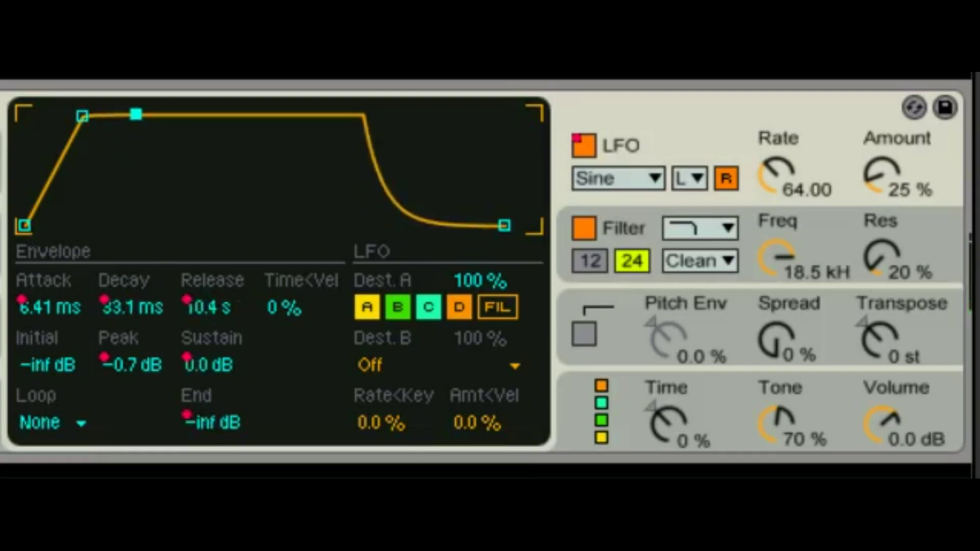
drag(82, 116, 57, 140)
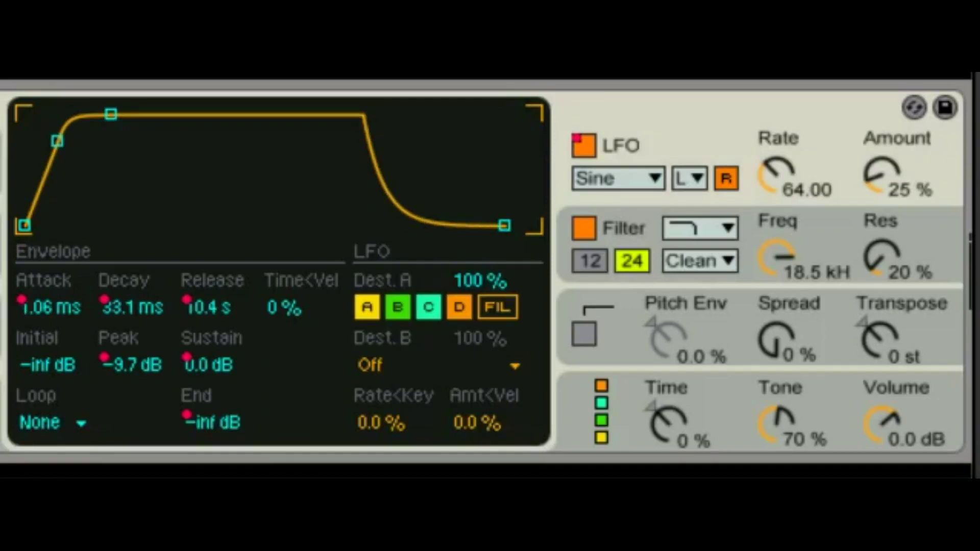
- Try the Square and Triangle waveforms for the LFO, and settle on SwDown
click(619, 178)
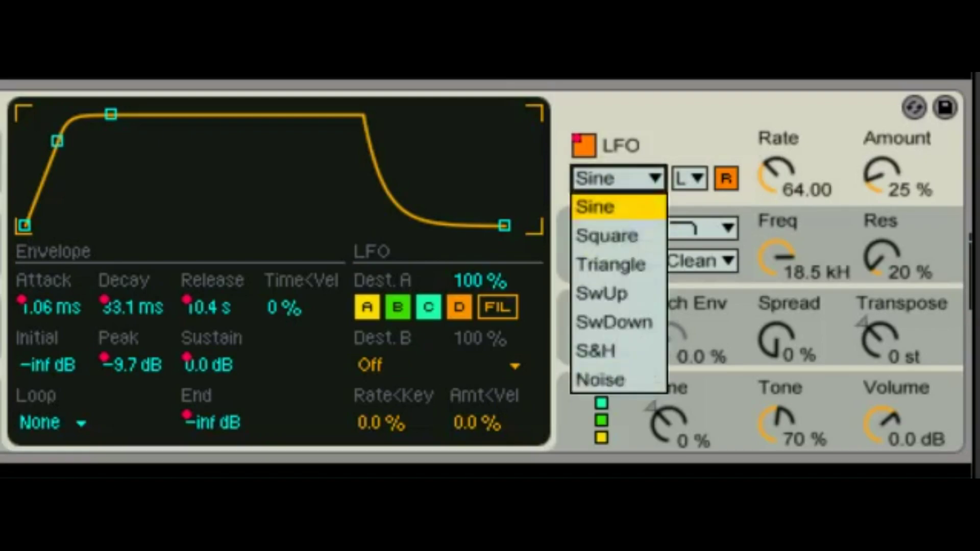
key(Escape)
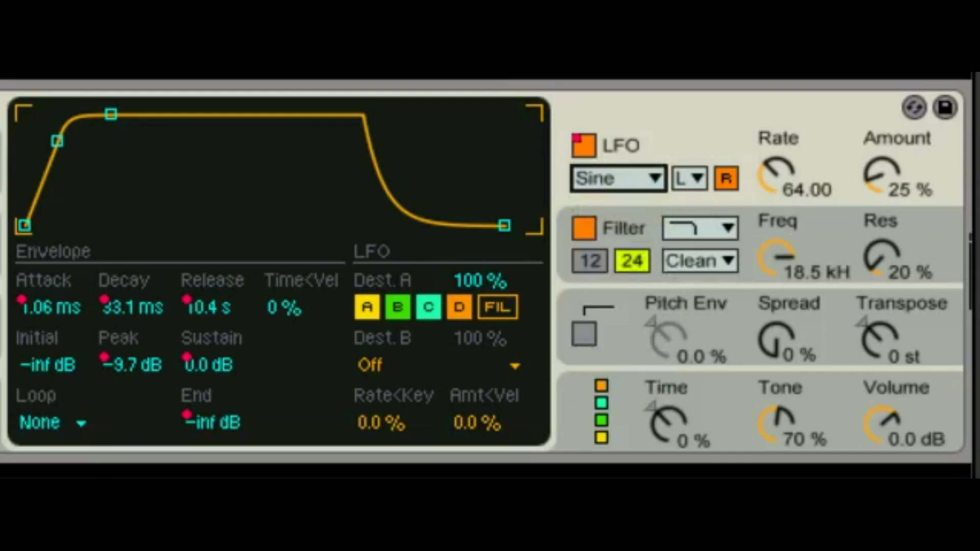
click(619, 179)
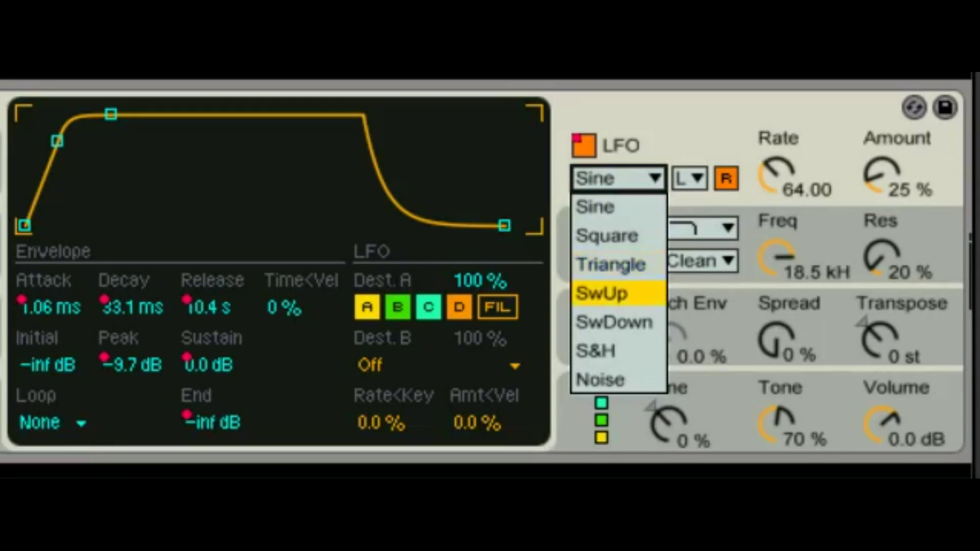
click(607, 235)
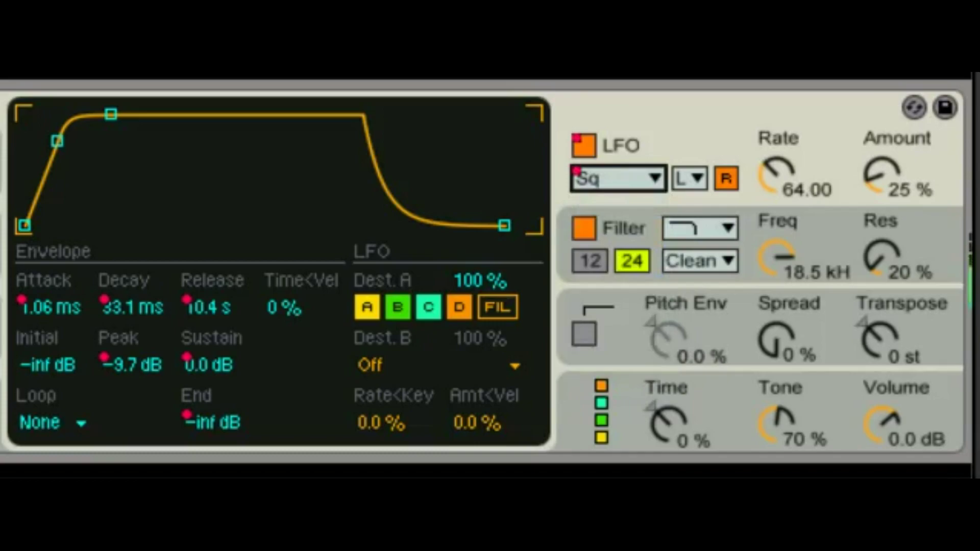
click(618, 178)
click(611, 265)
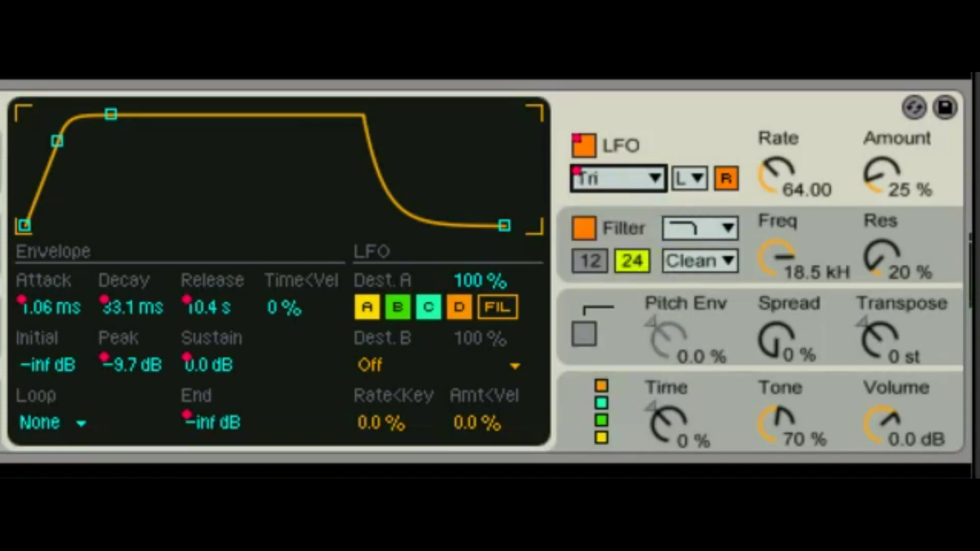
click(618, 178)
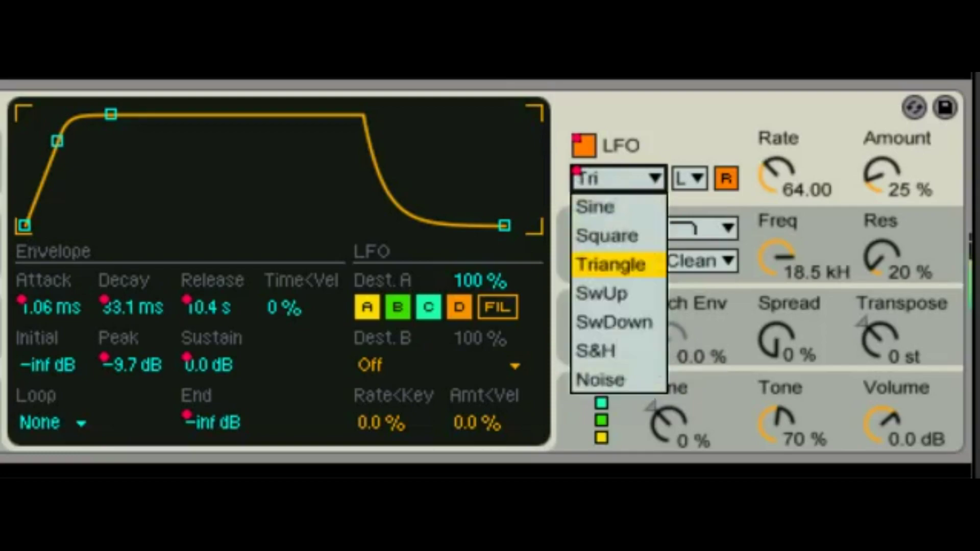
click(613, 320)
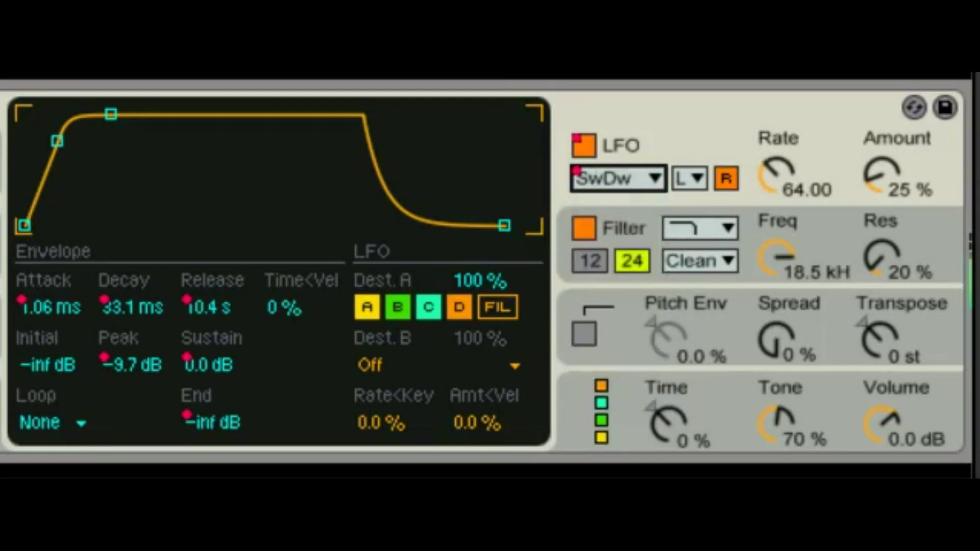
- Try the High and Sync ranges for the LFO, and return it to Low
click(689, 178)
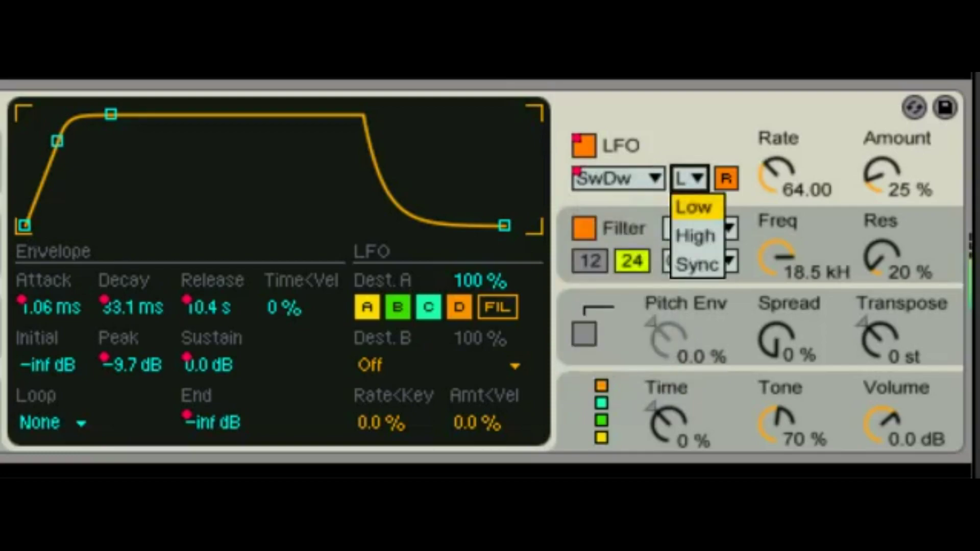
click(694, 234)
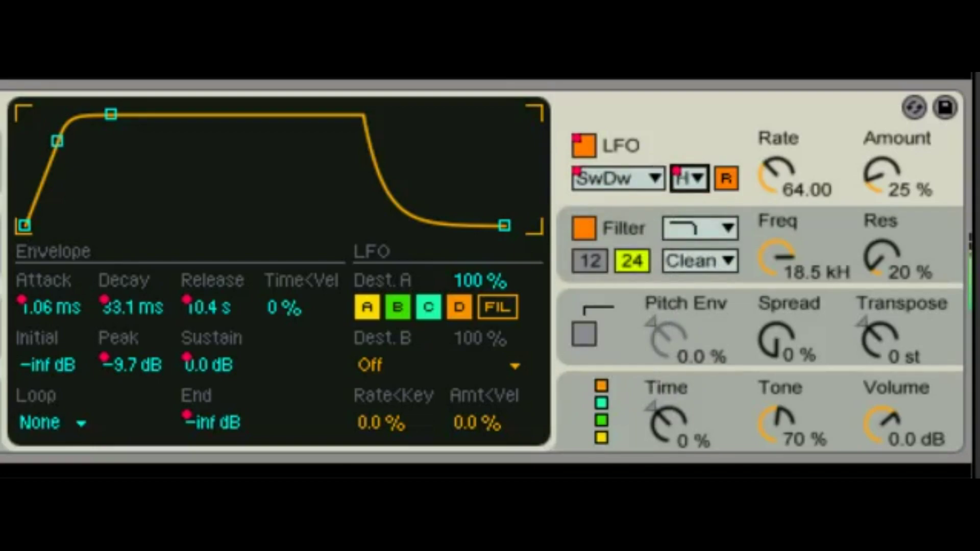
click(689, 178)
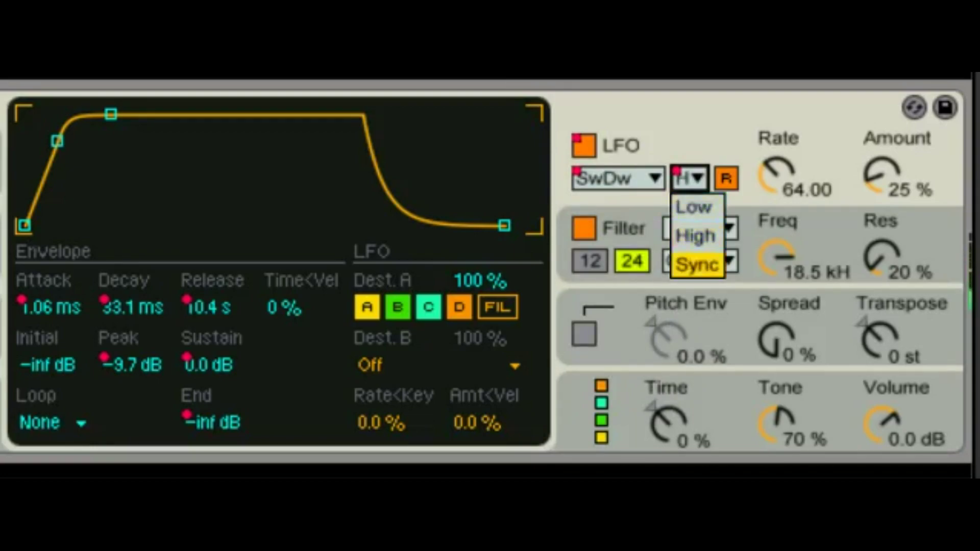
click(697, 264)
click(689, 179)
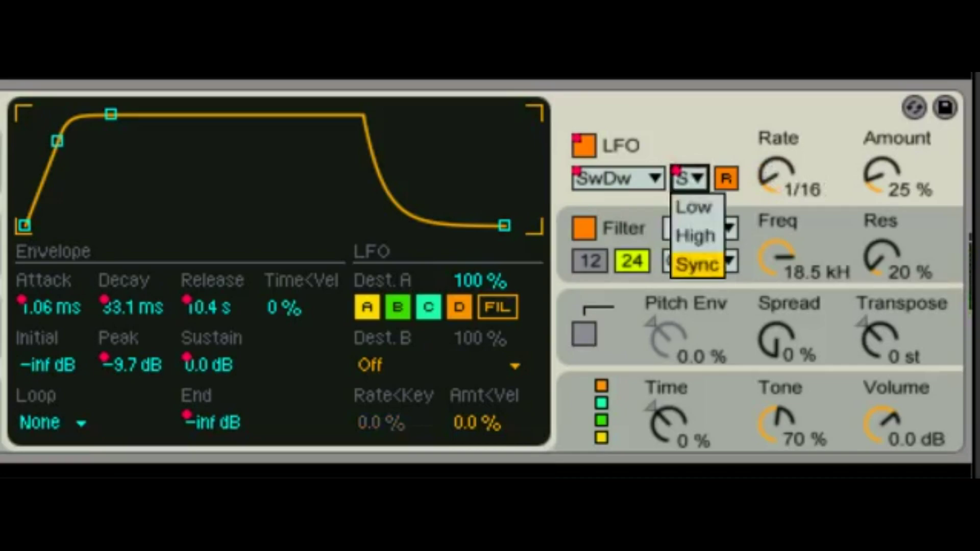
click(693, 206)
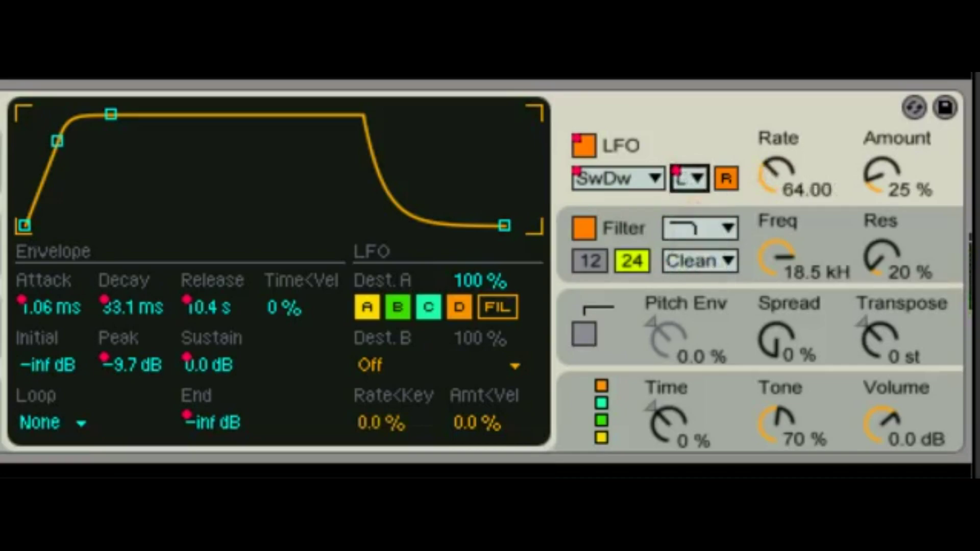
- Raise the LFO rate to 118.94 in the Low range, switch the range to High, and bring the rate to 84.67
drag(775, 173, 775, 141)
click(689, 178)
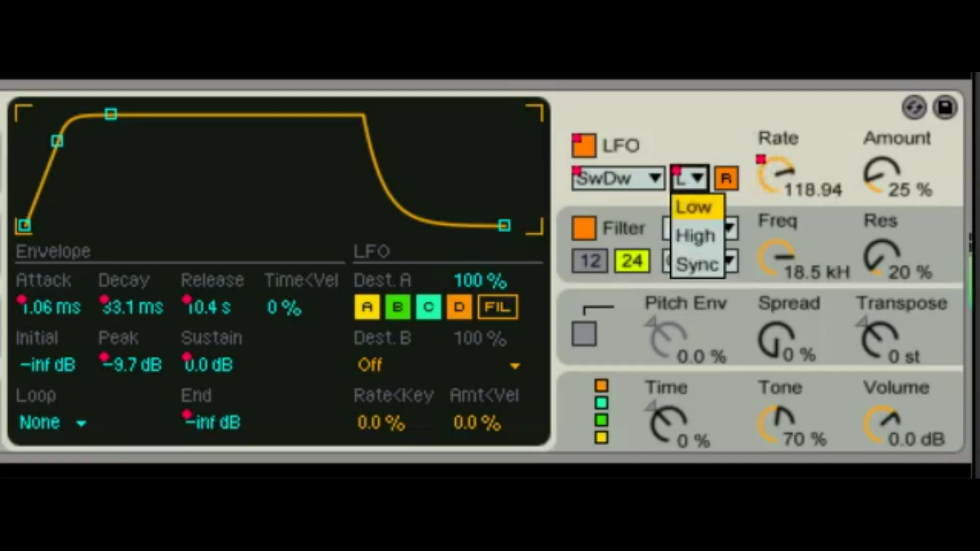
click(696, 236)
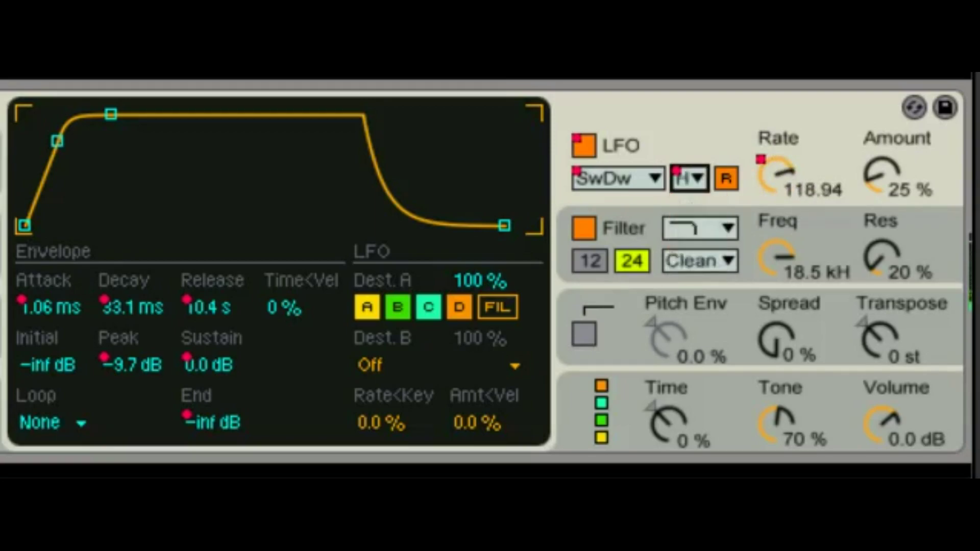
drag(776, 175, 776, 245)
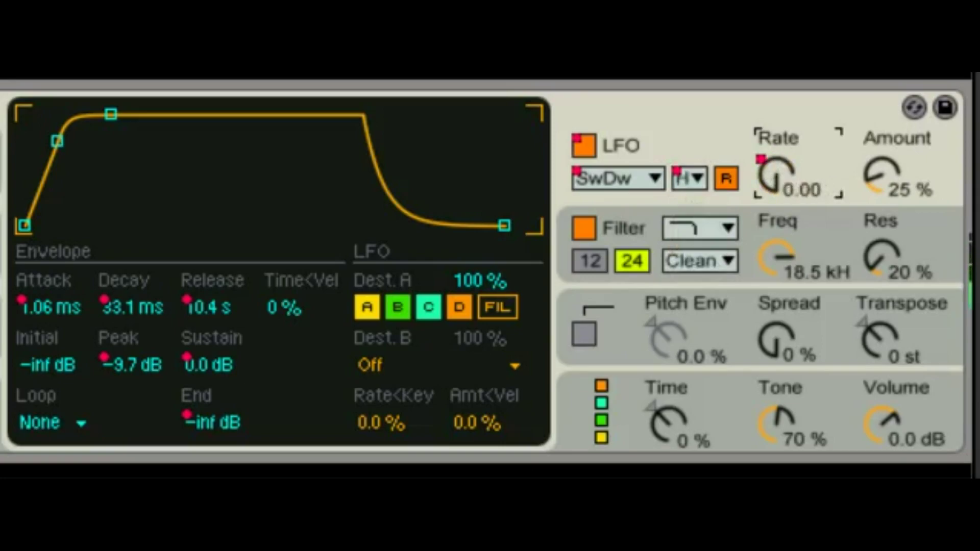
drag(776, 175, 774, 130)
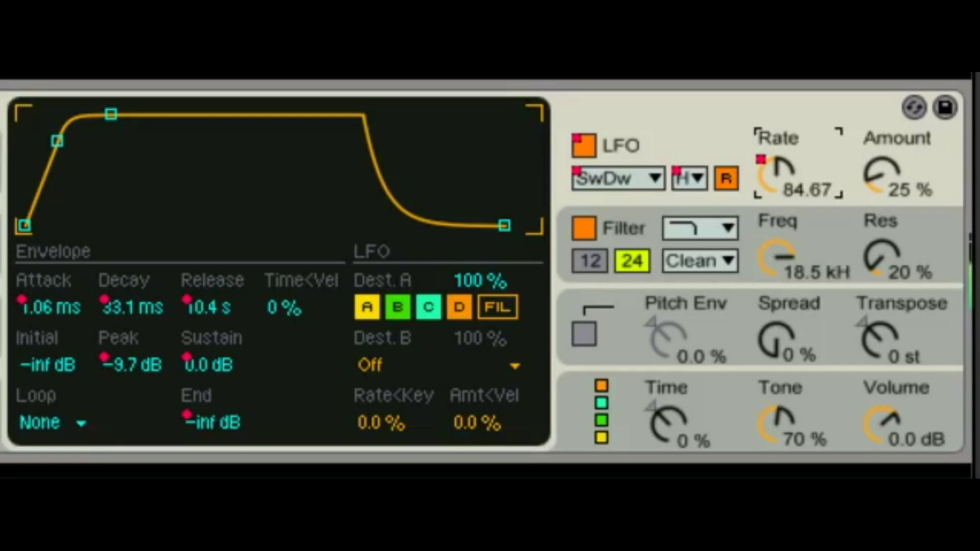
- Set the LFO range to Sync, and toggle its retrigger off and back on
click(726, 178)
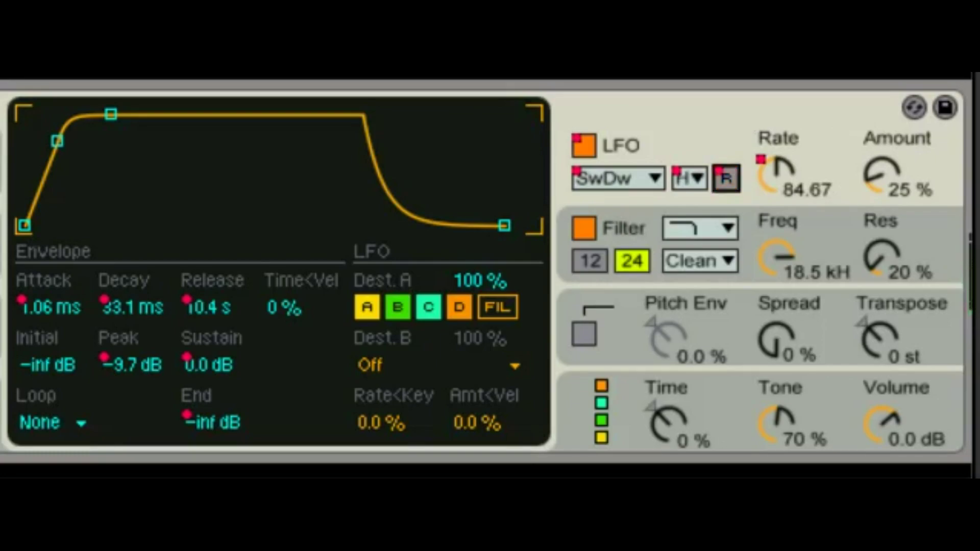
click(689, 178)
click(697, 264)
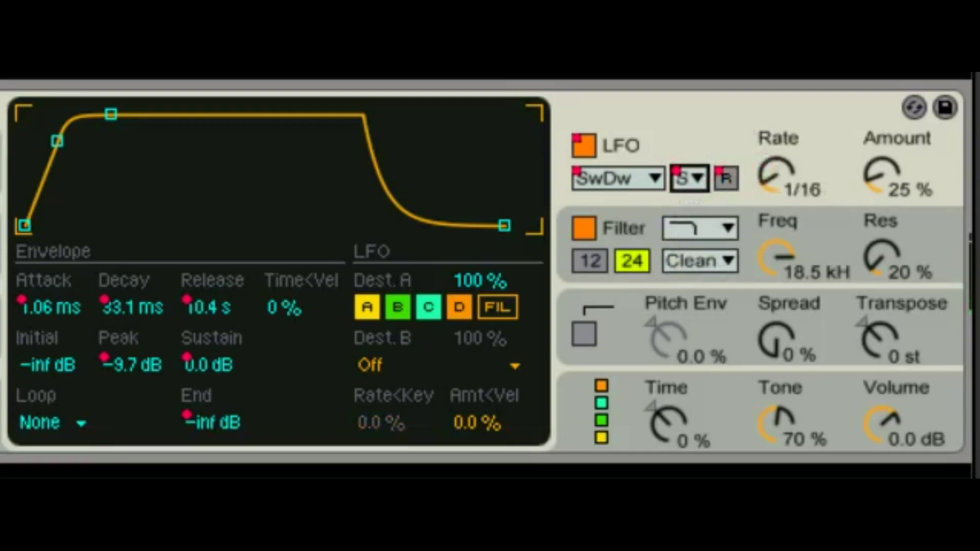
click(726, 179)
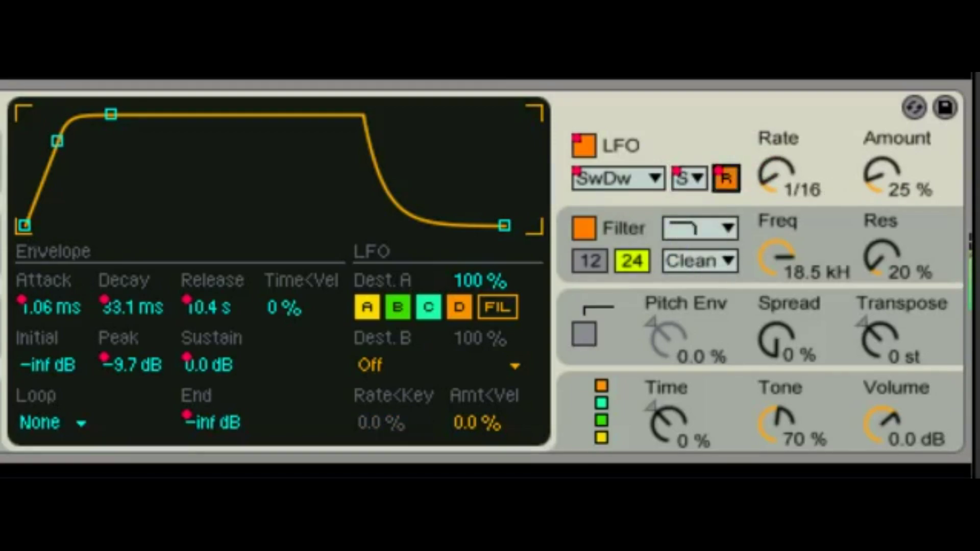
- Set the LFO's synced rate to 1/8 and its waveform to Square
mouse_move(776, 175)
mouse_down()
mouse_move(776, 148)
mouse_move(776, 174)
mouse_up()
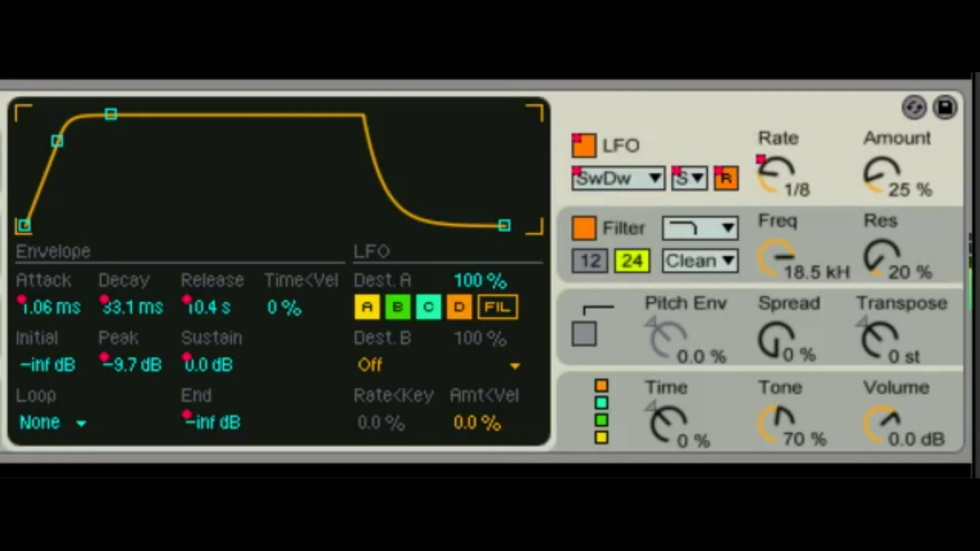
click(615, 178)
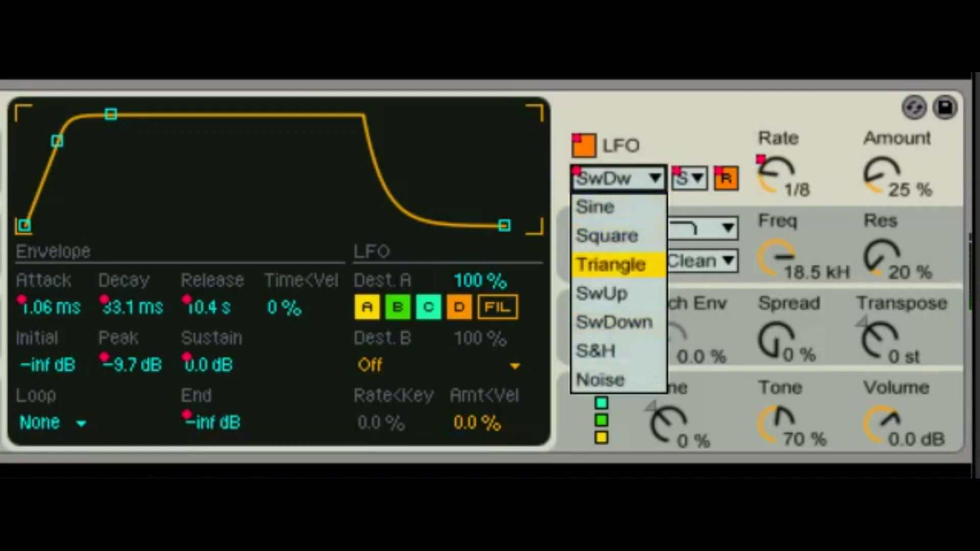
click(608, 235)
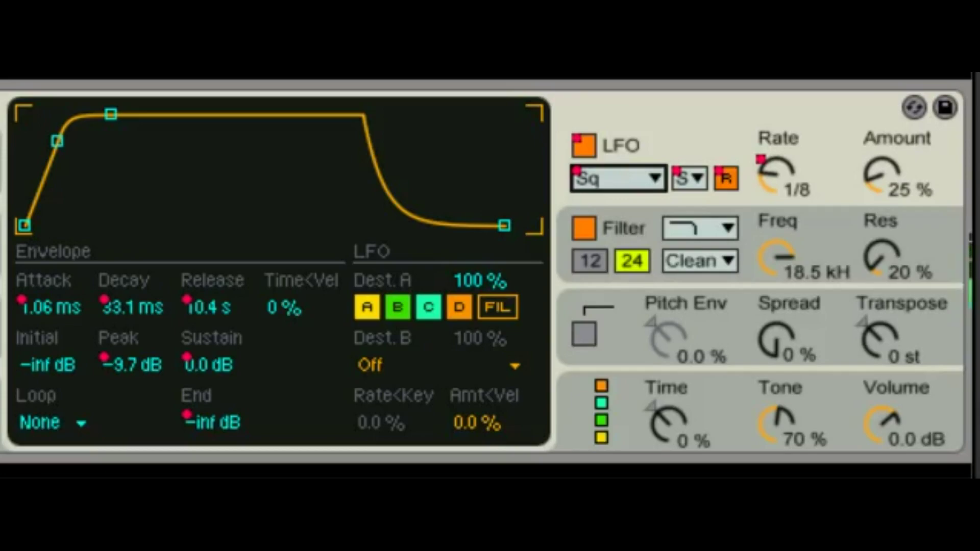
- Turn off the LFO's retrigger, and try synced rates of 1/48 and 3 before setting the rate to 1
click(727, 178)
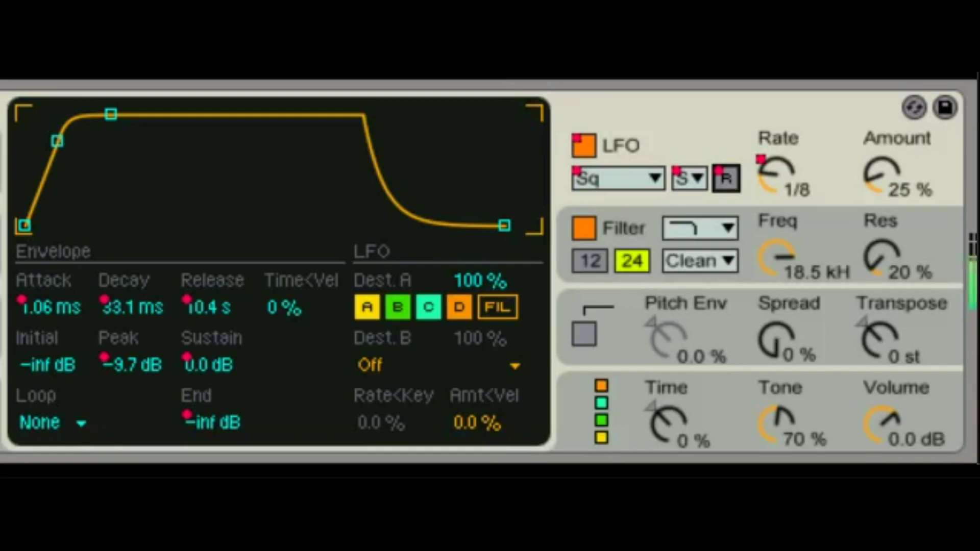
drag(776, 175, 777, 215)
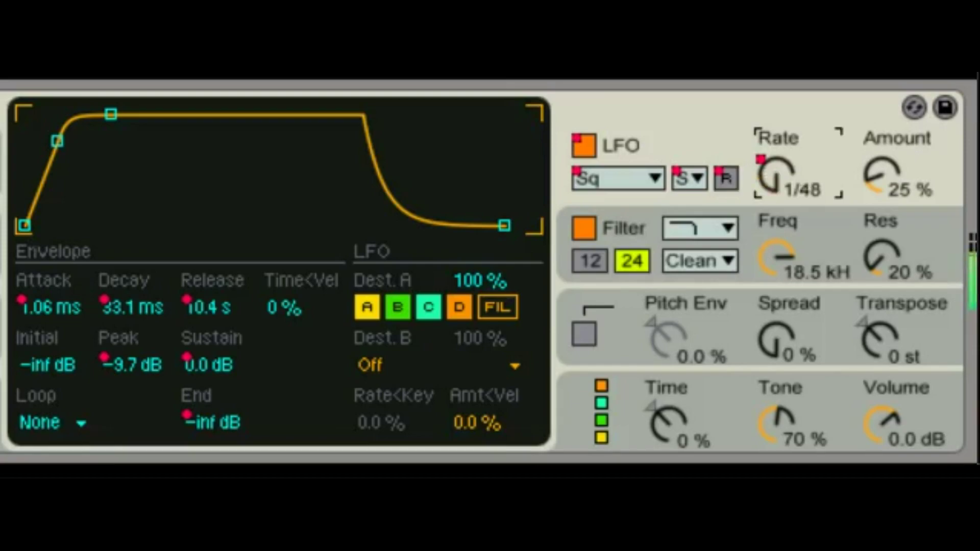
drag(776, 175, 776, 90)
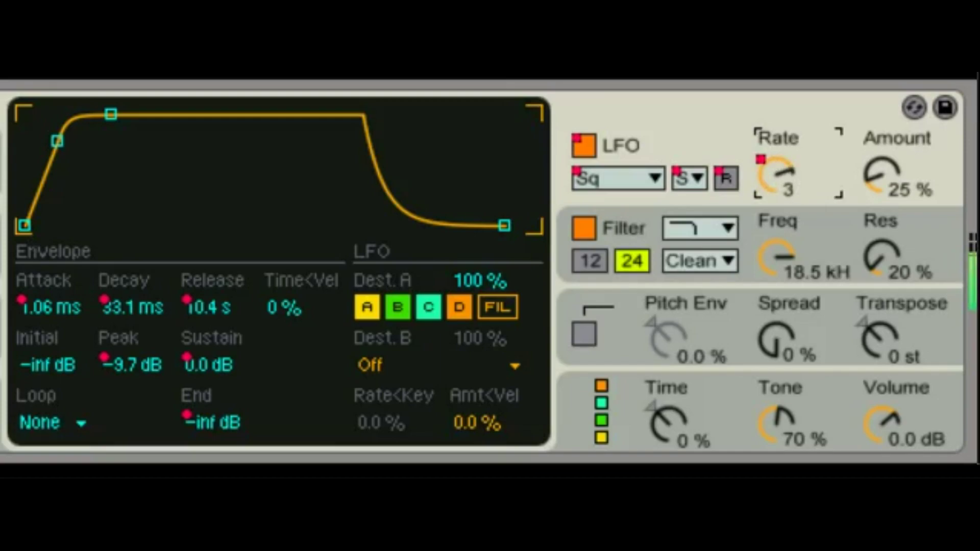
drag(775, 163, 775, 167)
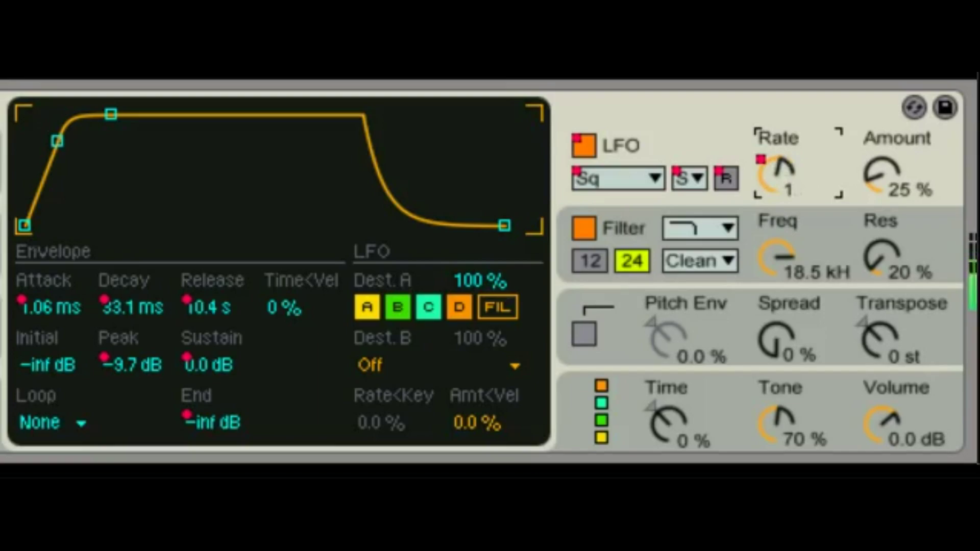
- Raise the LFO amount to 68 %, switch the range to High, and reduce the amount to 63 %
click(881, 174)
drag(882, 175, 881, 141)
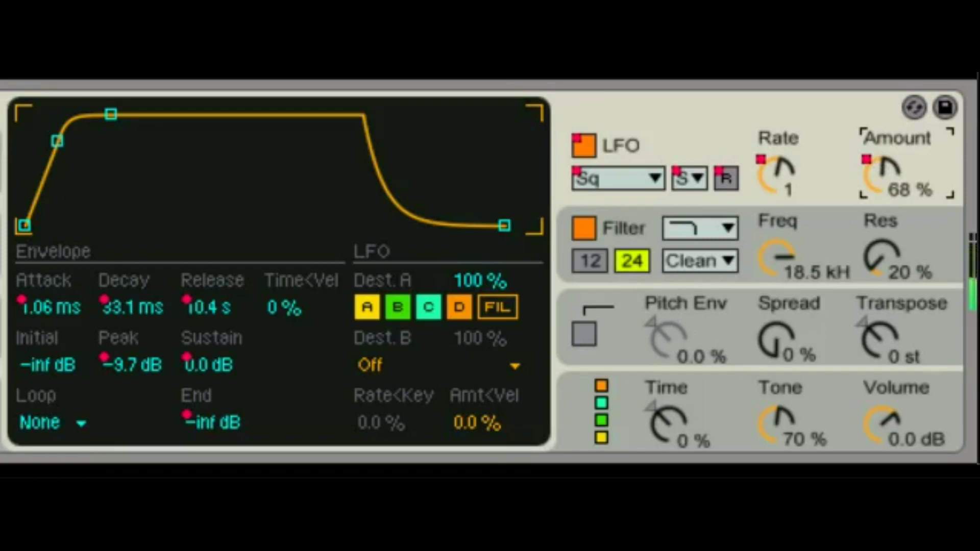
click(696, 179)
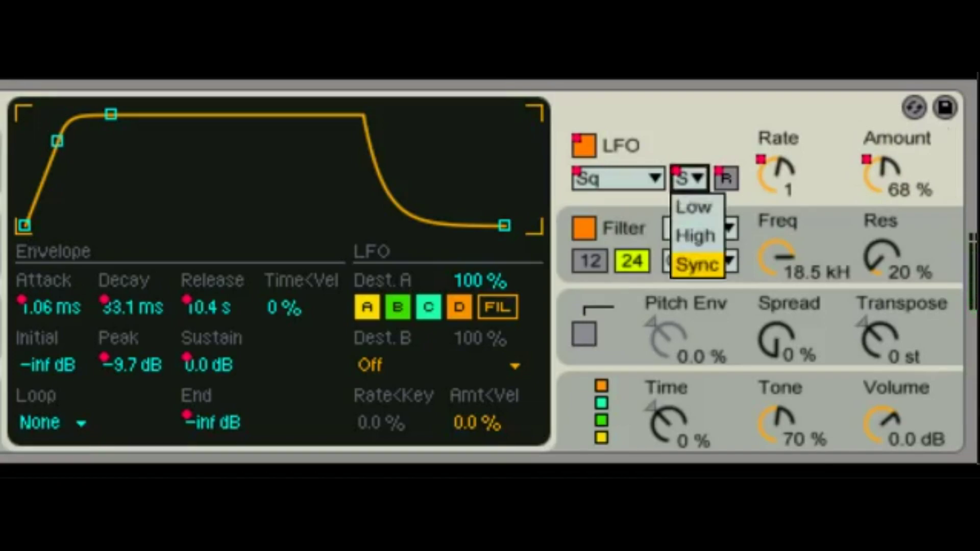
click(696, 236)
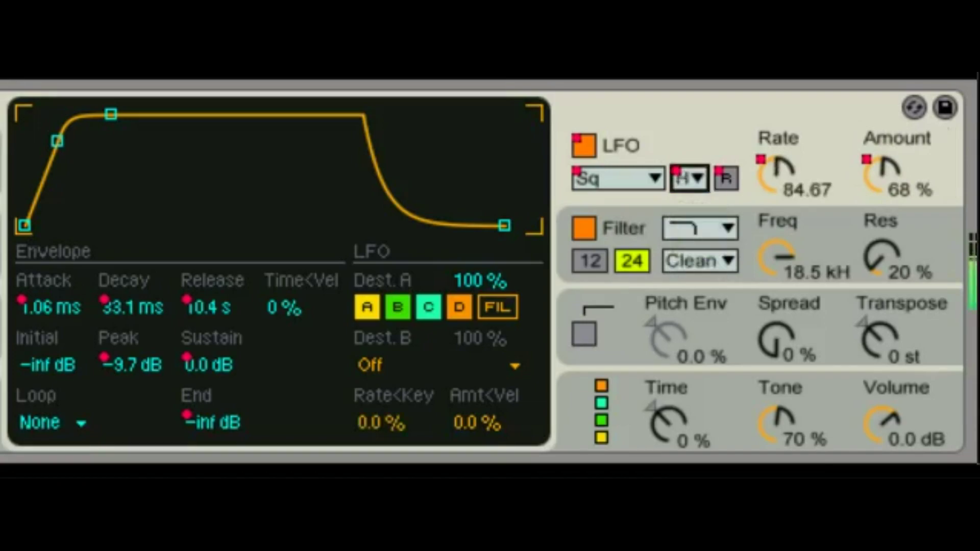
mouse_move(881, 174)
mouse_down()
mouse_move(882, 227)
mouse_move(882, 180)
mouse_up()
- Lower the LFO rate through 13.10 to 0.00, and turn its retrigger back on
drag(777, 175, 776, 215)
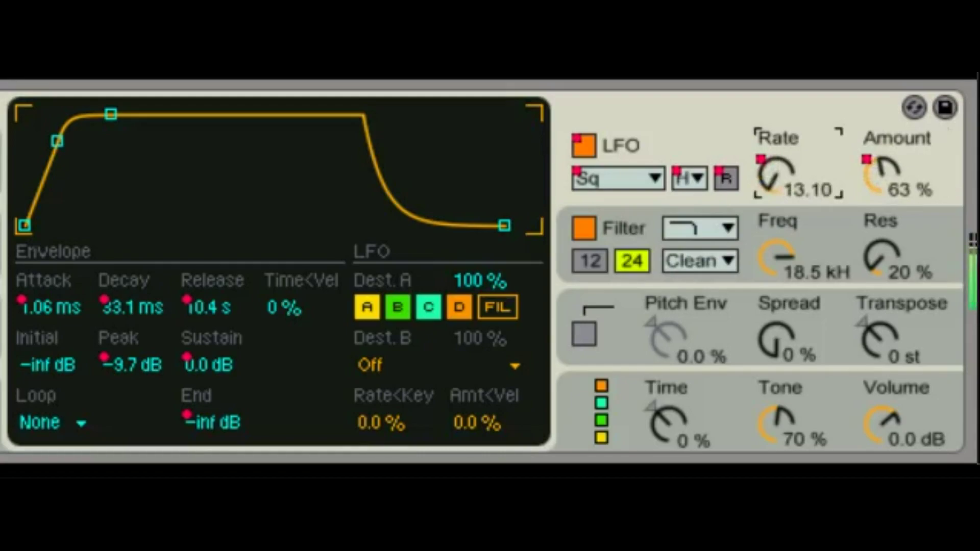
drag(776, 214, 776, 240)
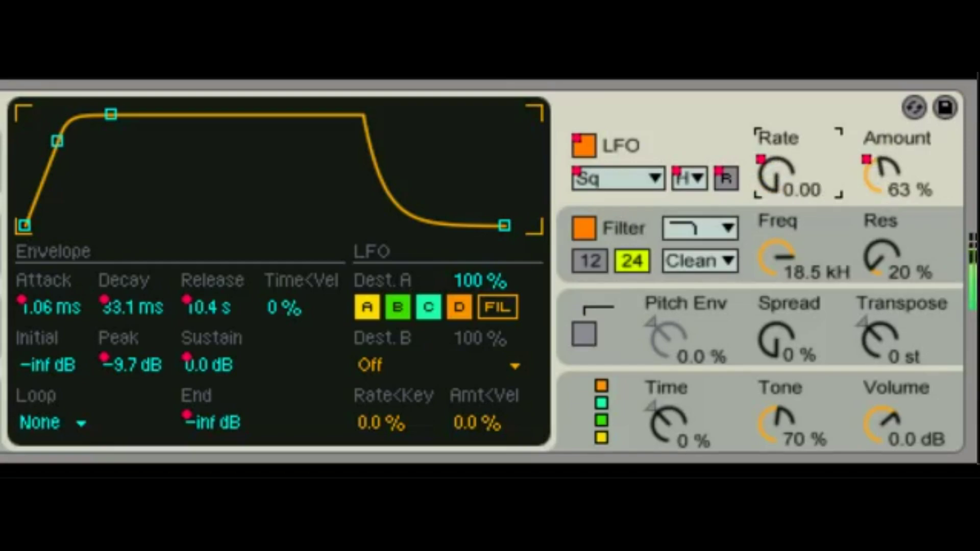
click(725, 178)
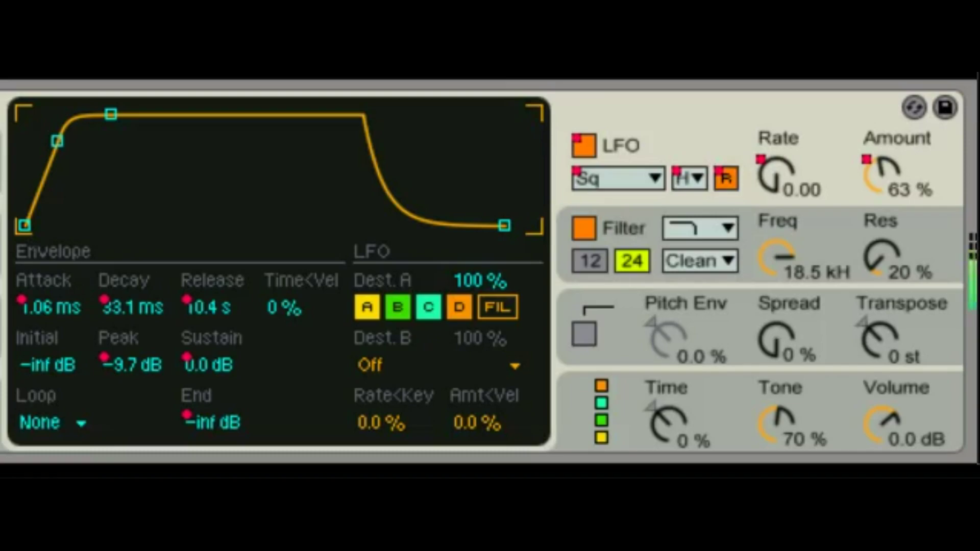
- Lengthen the LFO envelope's decay to 2.63 s and attack to 20.0 s, with its peak at 0.0 dB
drag(111, 114, 176, 115)
drag(57, 141, 190, 114)
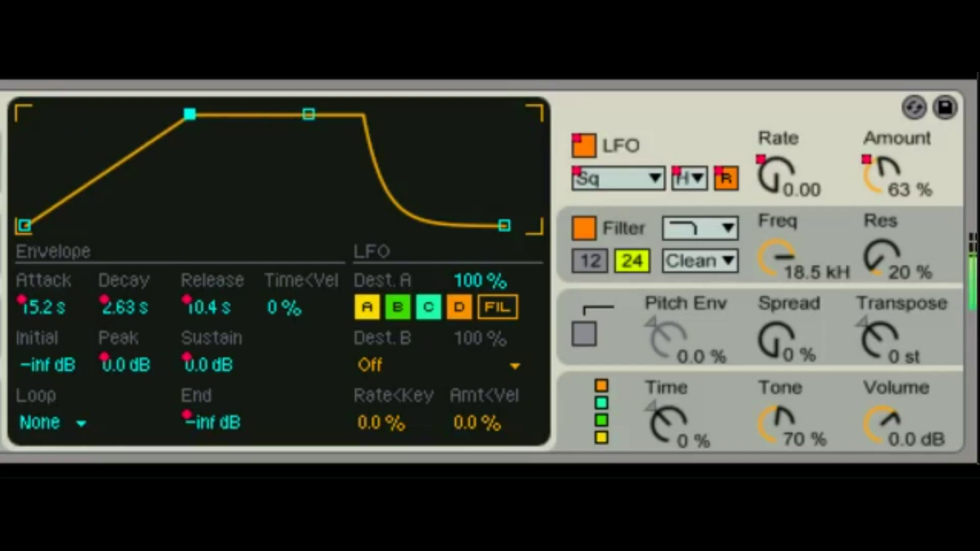
drag(190, 114, 193, 114)
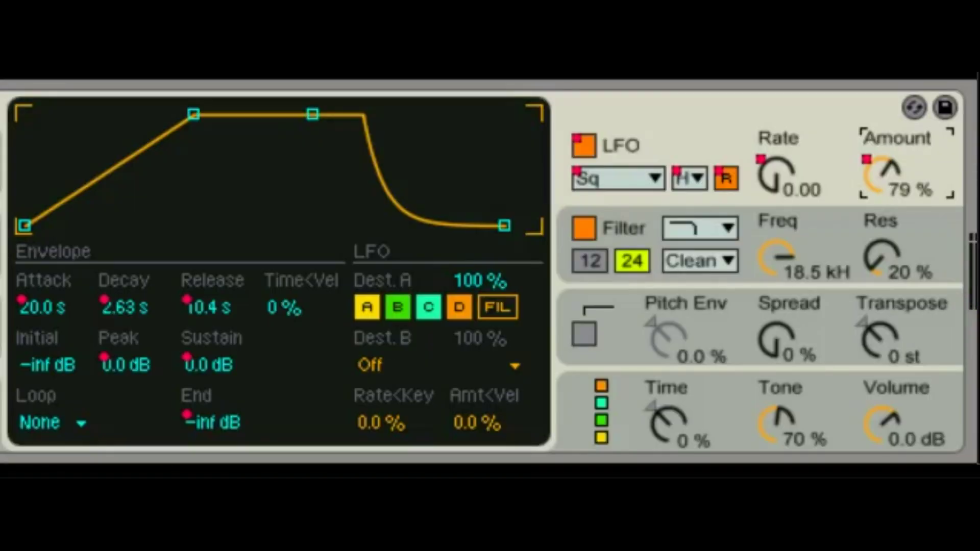
- Shorten the LFO envelope's attack to 38.9 ms and its release to 2.29 s
drag(193, 114, 106, 113)
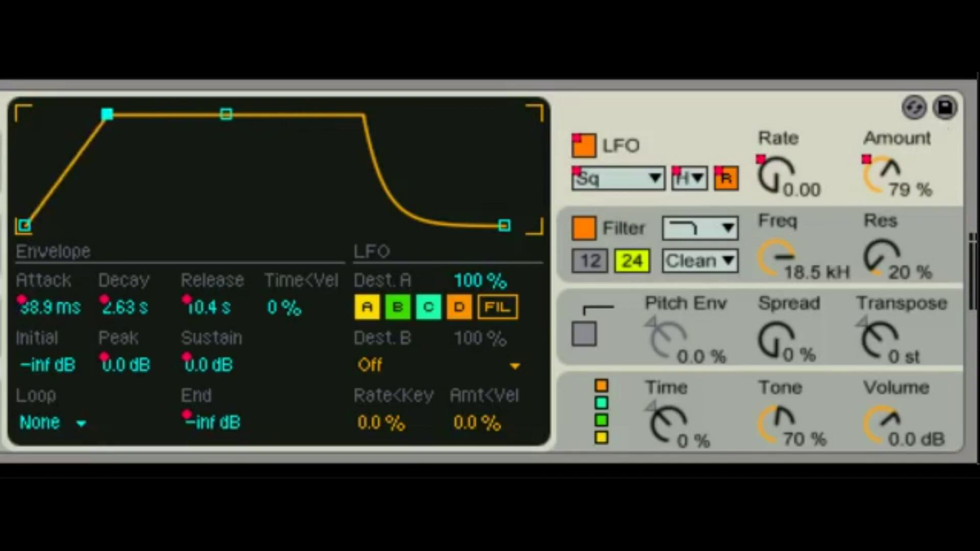
click(218, 307)
drag(504, 225, 480, 225)
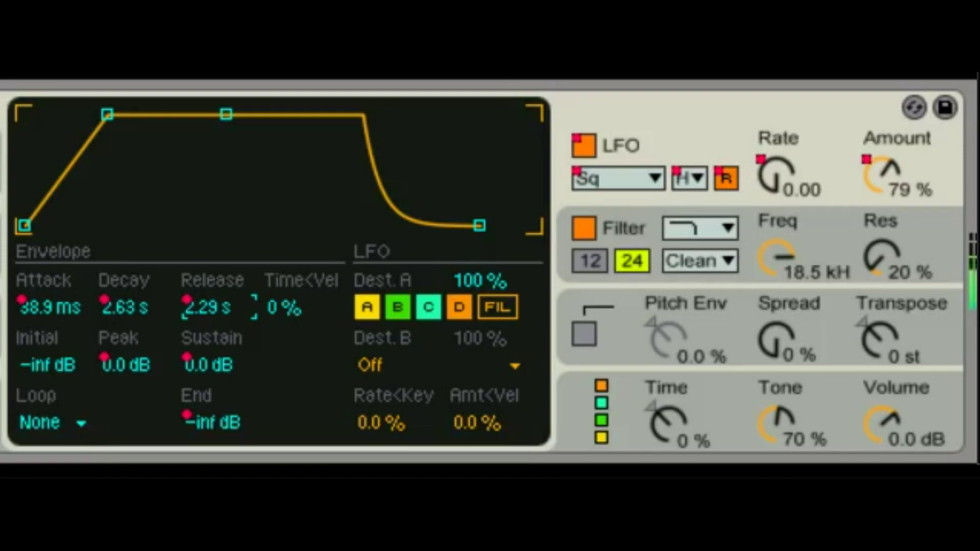
- Set the LFO envelope's decay to 588 ms and sustain to -8.3 dB after trying -35 dB, and set its loop mode to Loop
mouse_move(24, 225)
mouse_down()
mouse_move(24, 148)
mouse_move(24, 225)
mouse_up()
mouse_move(107, 113)
mouse_down()
mouse_move(107, 149)
mouse_move(108, 114)
mouse_up()
drag(226, 114, 225, 199)
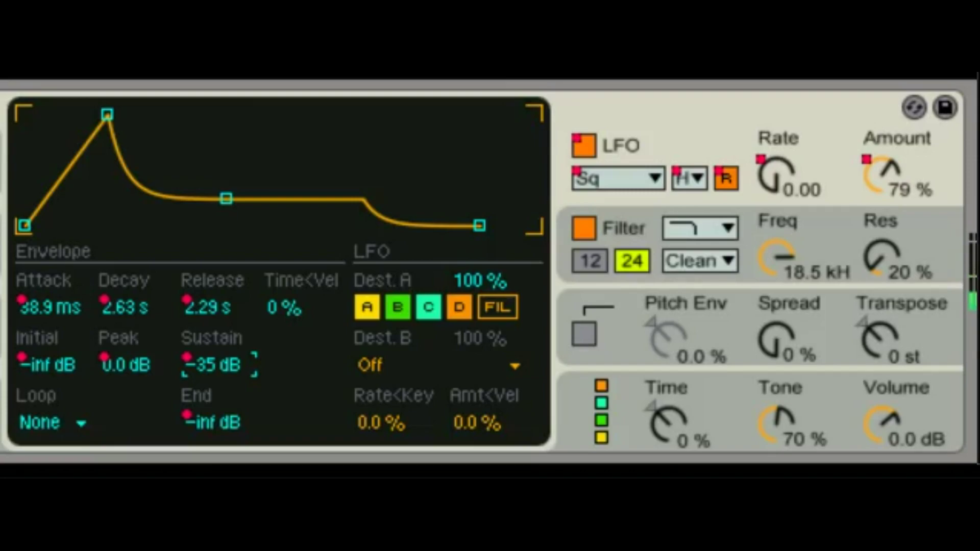
drag(226, 198, 204, 136)
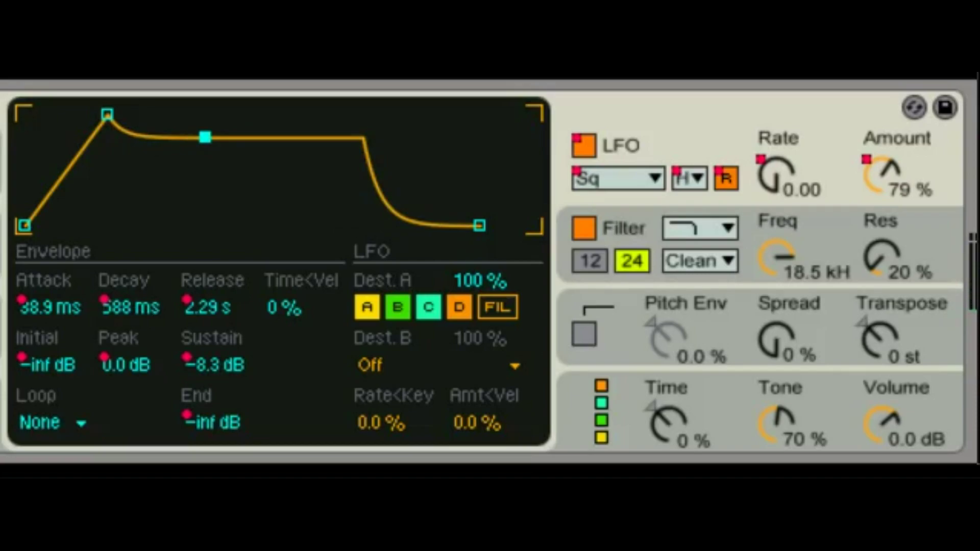
click(40, 422)
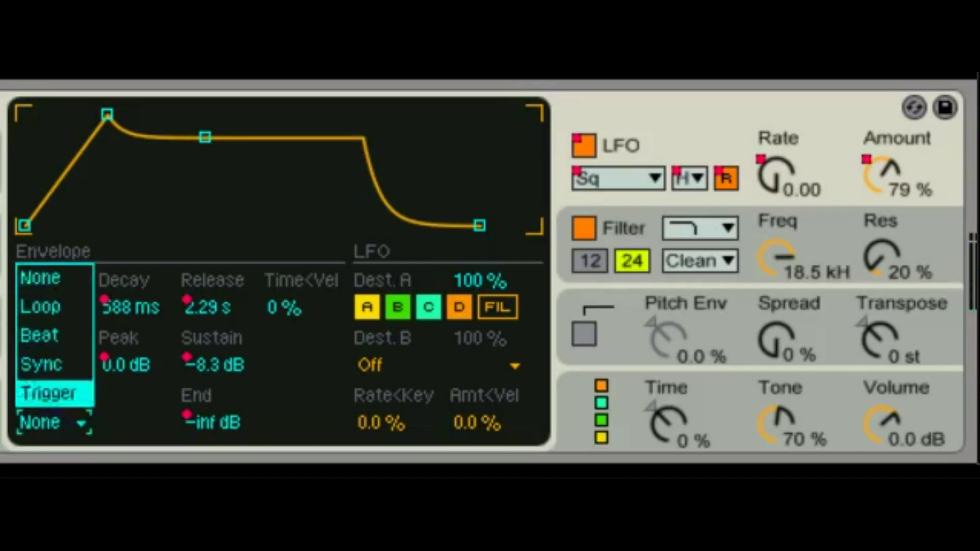
click(40, 307)
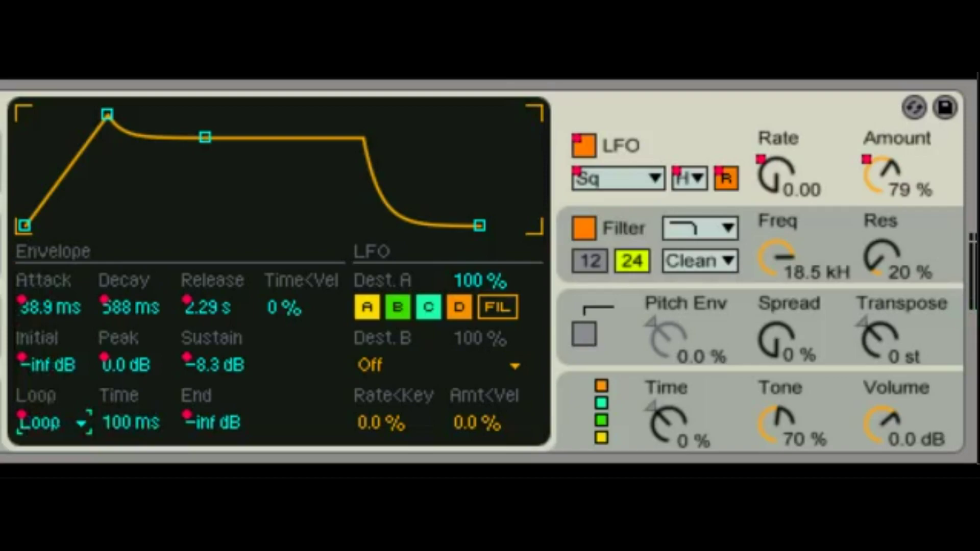
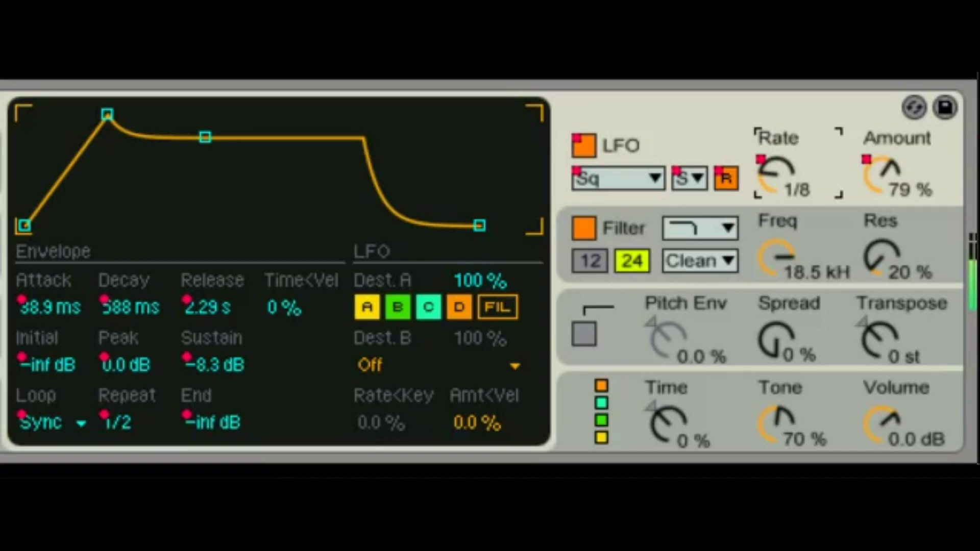
- Try a 0.40 ms attack on the LFO envelope, and reshape it to 358 ms attack, 458 ms decay and -21 dB sustain
drag(107, 113, 44, 114)
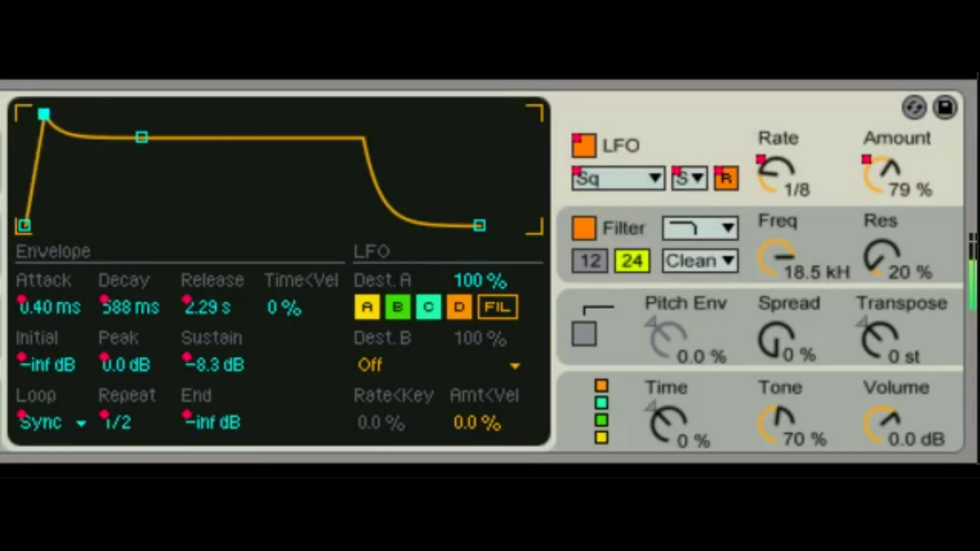
drag(141, 137, 138, 172)
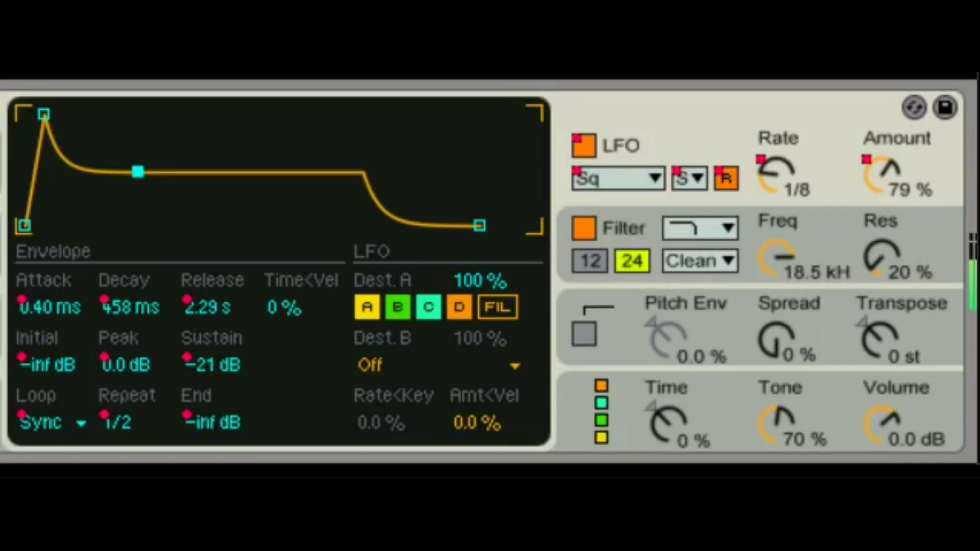
drag(44, 114, 137, 114)
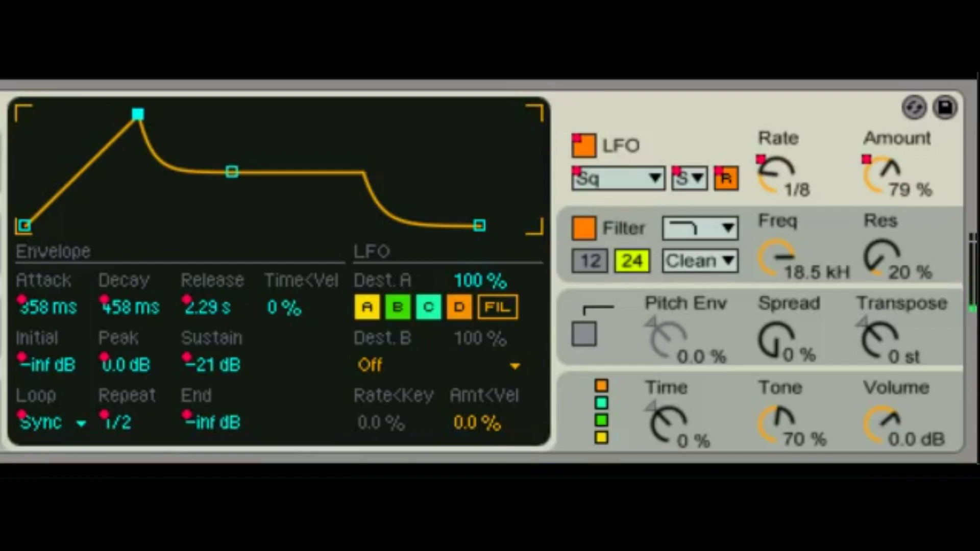
- Try the Noise White wave on the oscillator with the 3.68 ms attack, and settle on Noise Looped
click(391, 308)
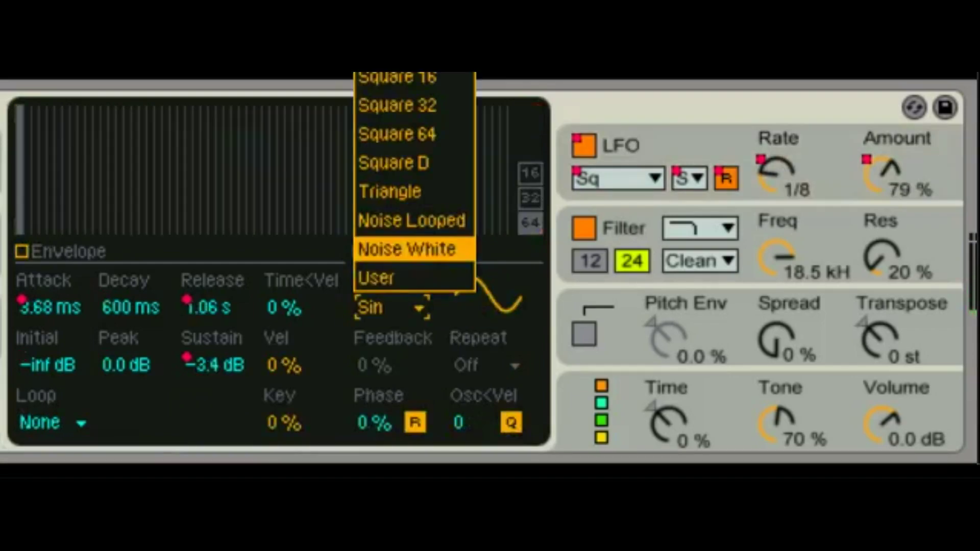
click(407, 250)
click(392, 308)
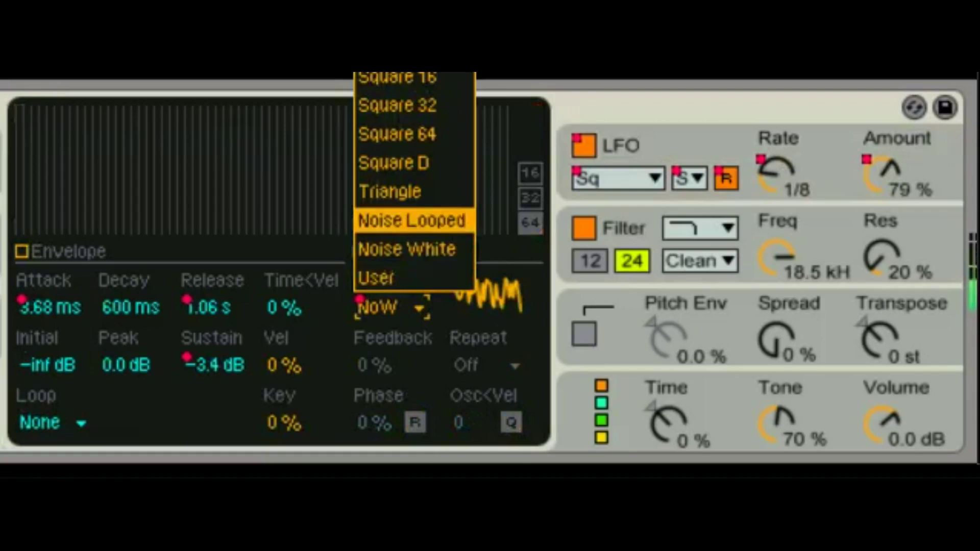
click(411, 219)
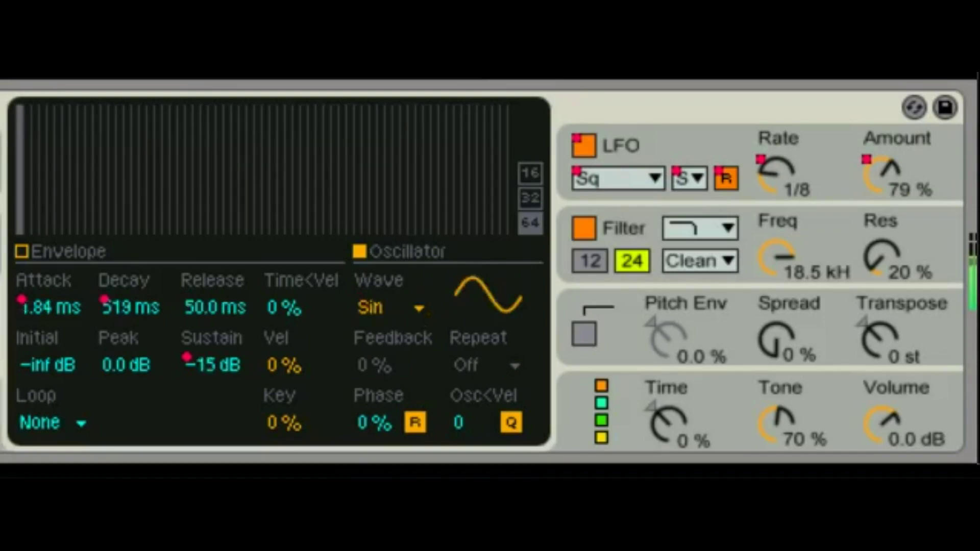
- Set the oscillator with the 1.84 ms attack to Noise White, and give its envelope 116 ms decay and -inf dB sustain
click(418, 307)
click(414, 250)
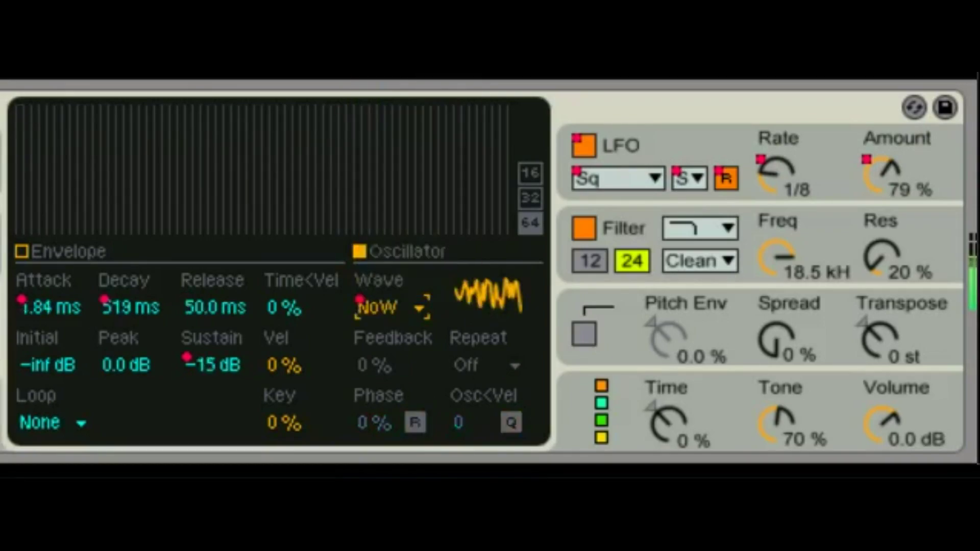
click(22, 251)
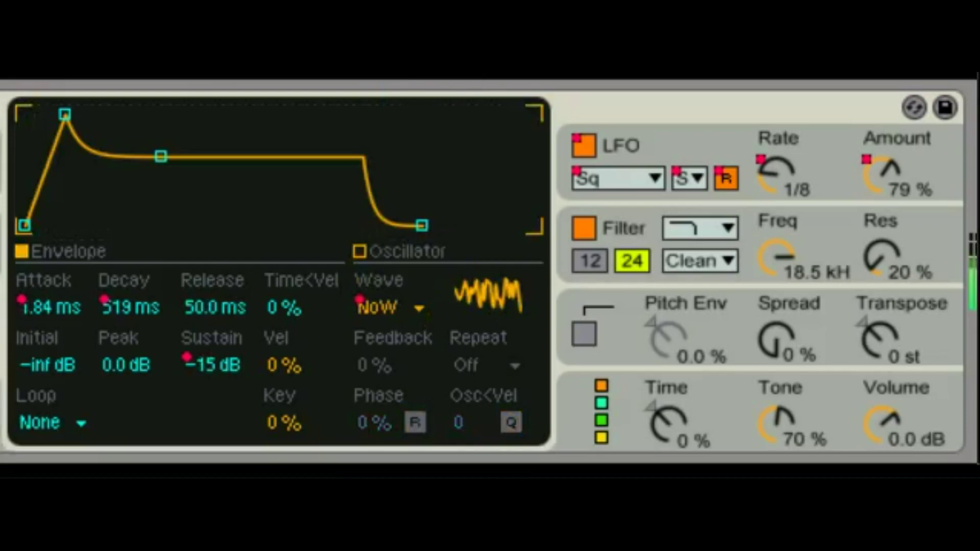
drag(160, 156, 138, 225)
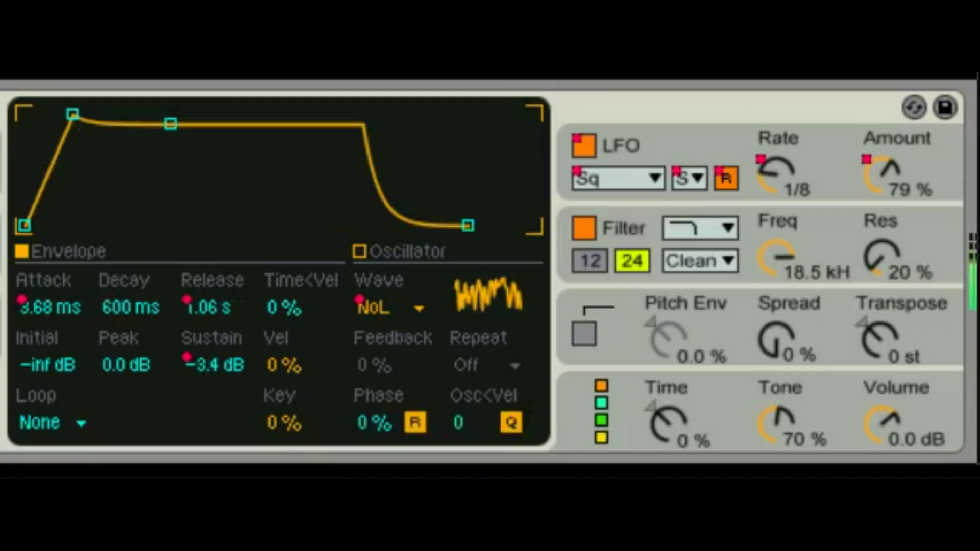
- Reshape the Noise Looped oscillator's envelope to 0.00 ms attack, 755 ms decay, -10 dB peak and -7.6 dB sustain
mouse_move(171, 123)
mouse_down()
mouse_move(171, 149)
mouse_move(177, 109)
mouse_move(174, 135)
mouse_up()
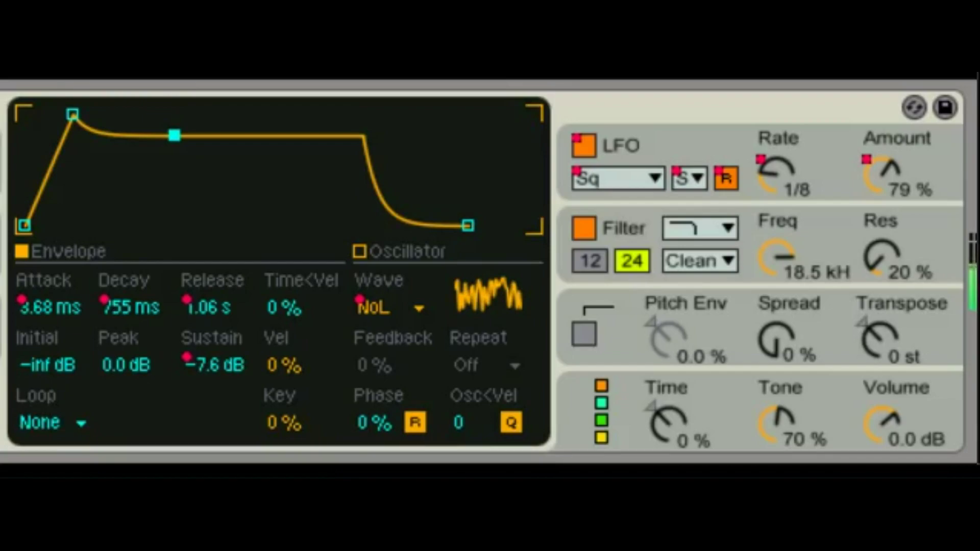
drag(73, 114, 25, 142)
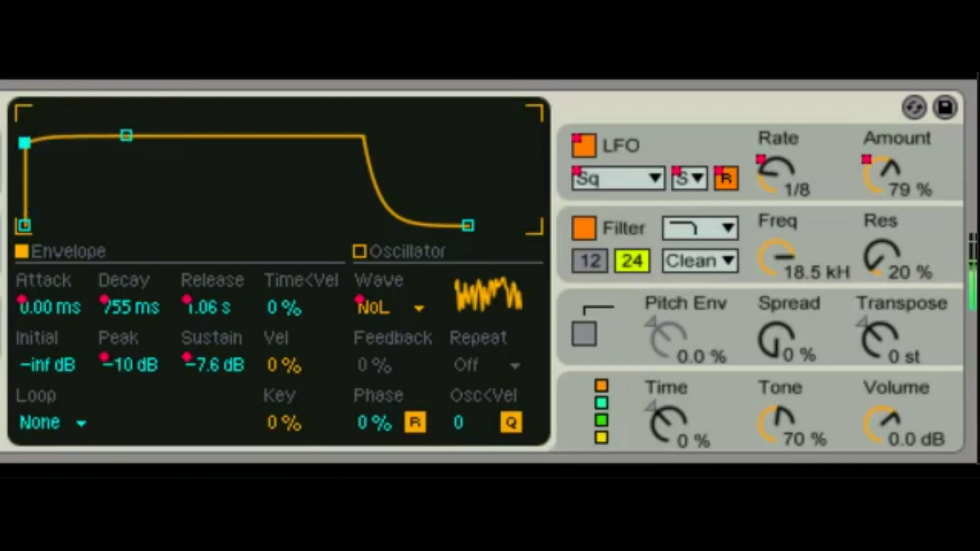
- Set the Noise Looped oscillator's envelope loop mode to Sync, and lower its sustain point to the minimum level
click(52, 422)
click(51, 365)
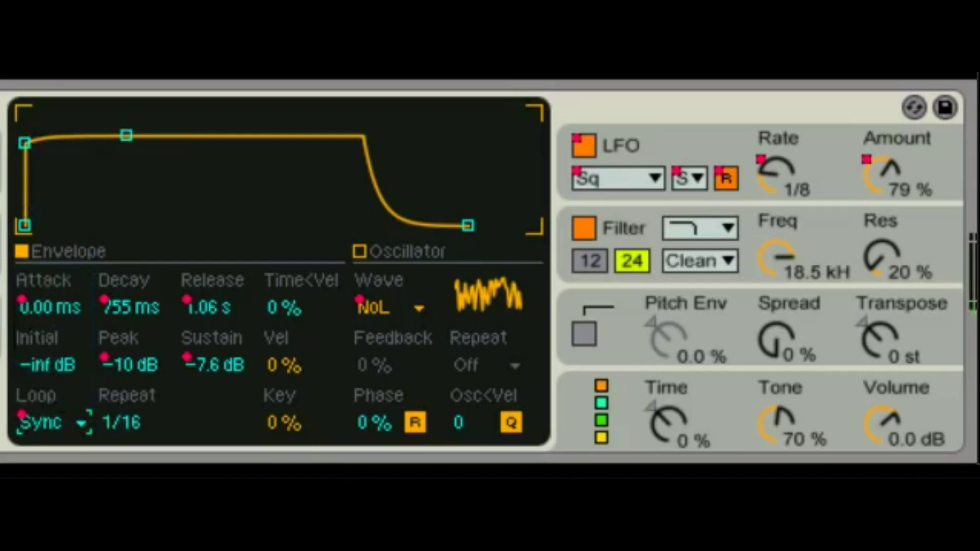
click(122, 422)
drag(127, 135, 112, 225)
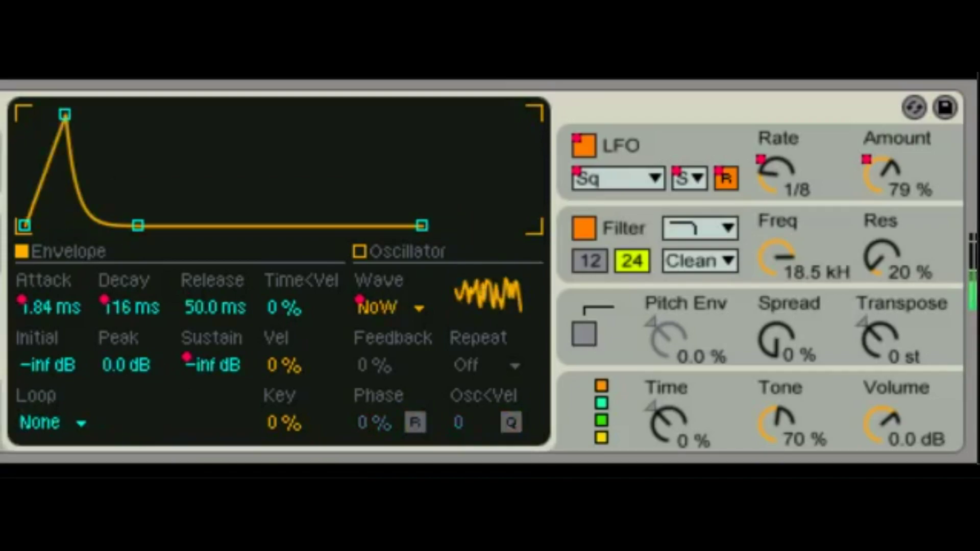
- Try an LFO envelope End level of -10 dB, and settle on -38 dB
click(663, 146)
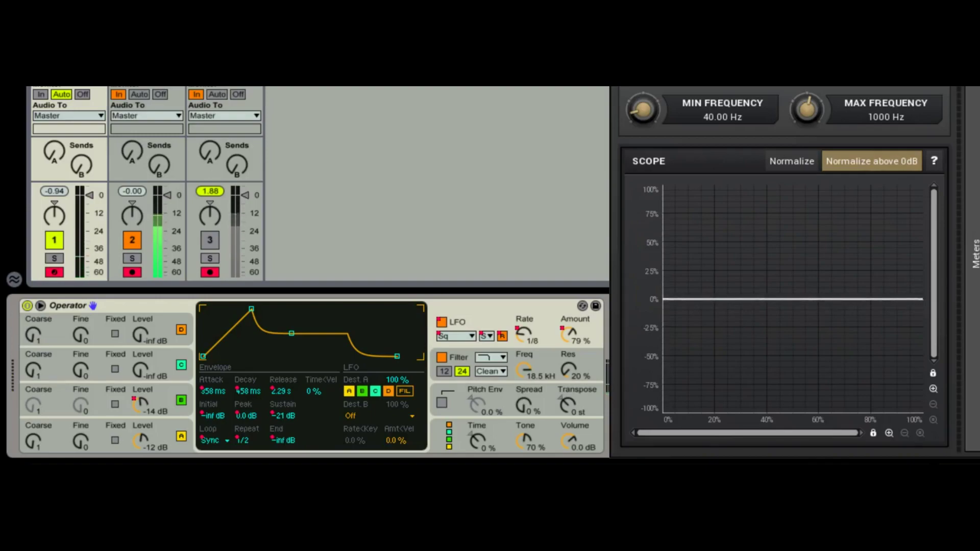
drag(283, 441, 283, 382)
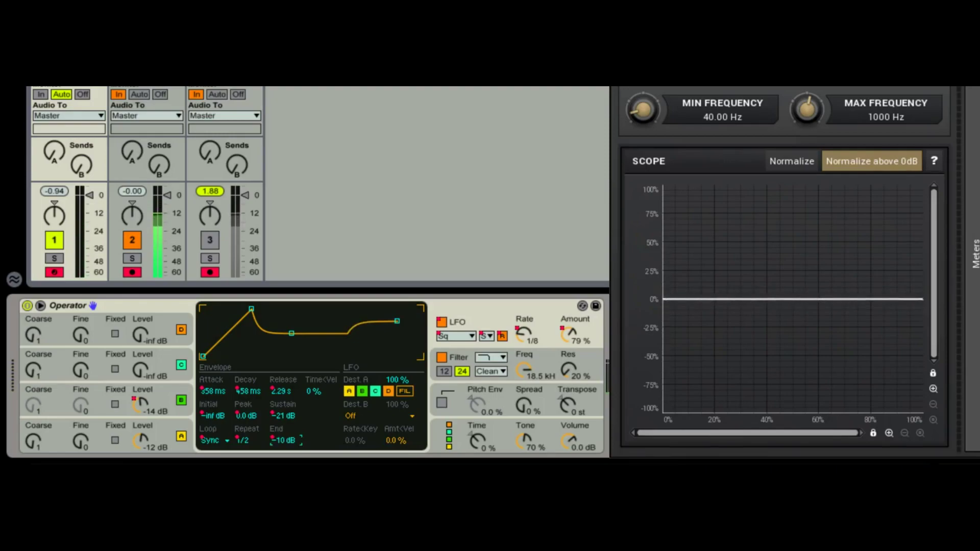
click(282, 392)
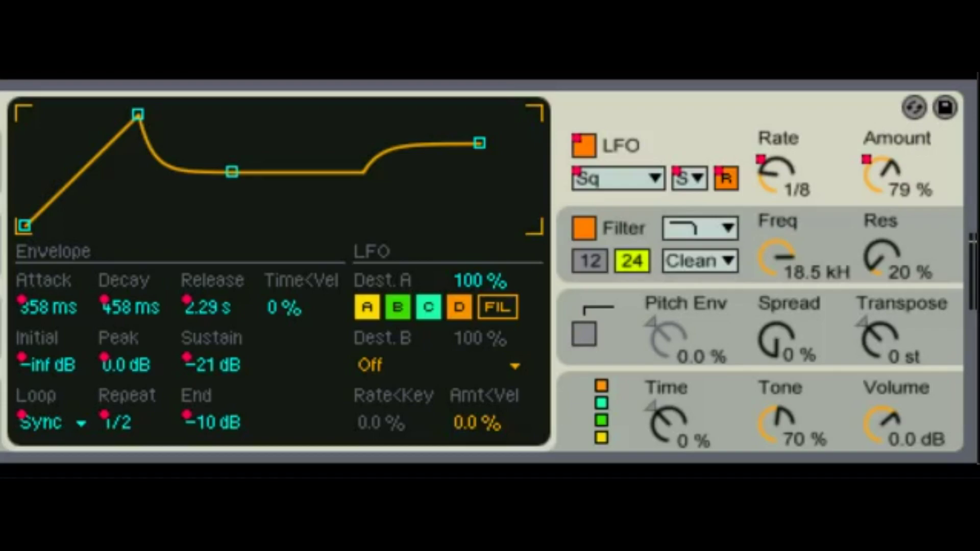
drag(215, 422, 212, 444)
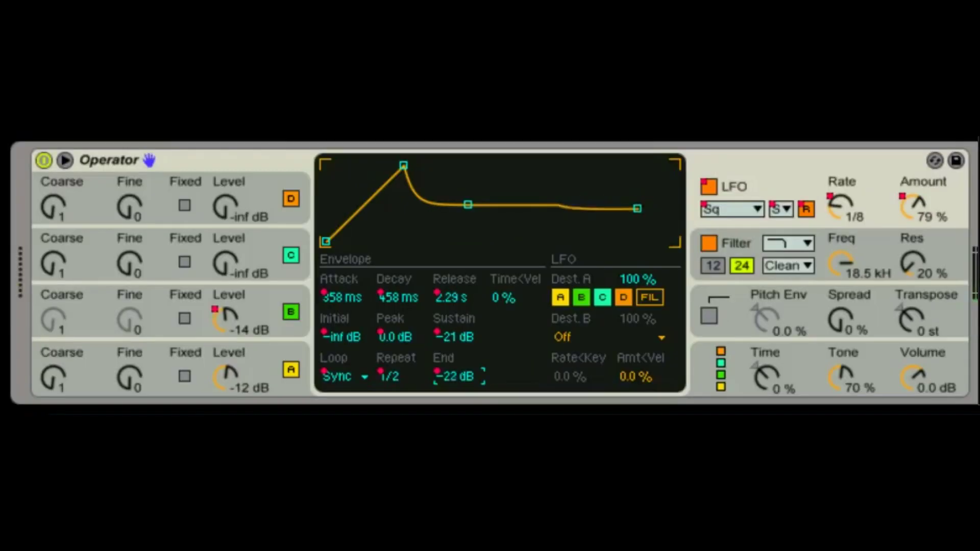
- Toggle the LFO's Dest. A switches for oscillators A, B and C, and raise oscillator C's level to -22 dB and D's to -12 dB
click(560, 297)
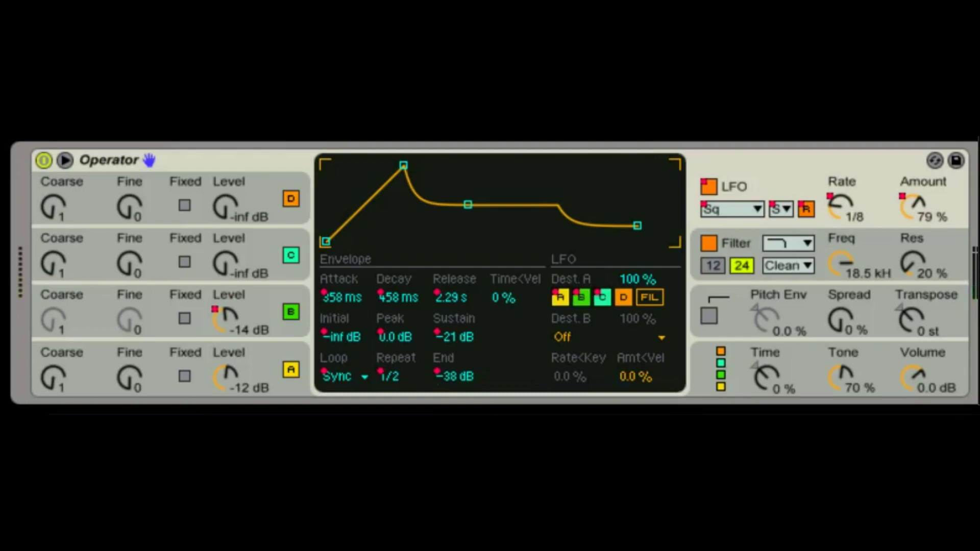
drag(225, 263, 222, 192)
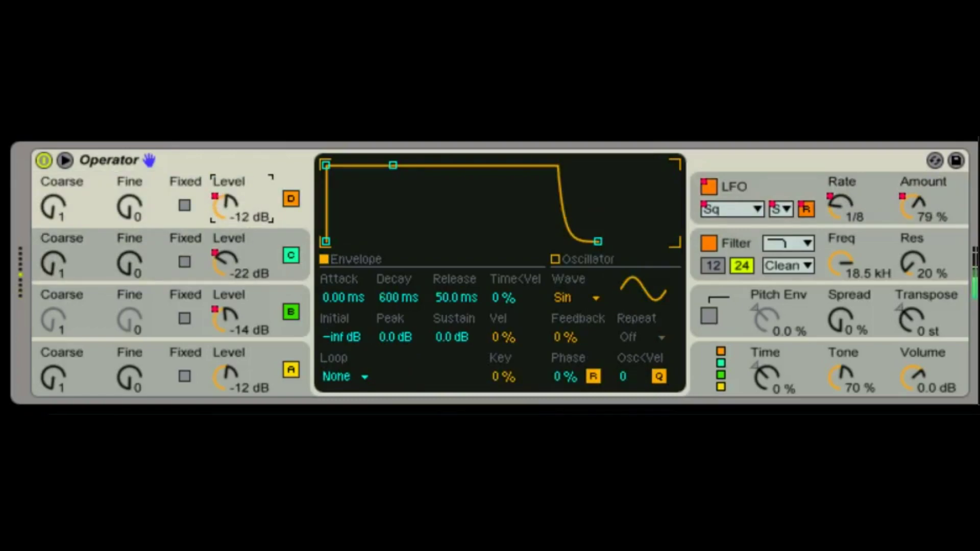
click(225, 378)
- Choose the algorithm with all four oscillators in parallel, and check the settings of oscillators A and C
click(720, 369)
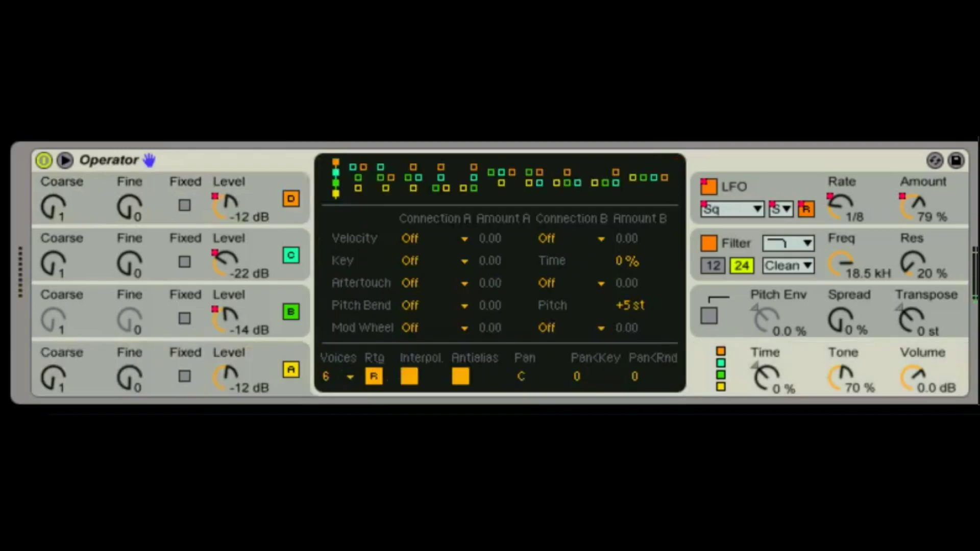
click(648, 178)
click(261, 369)
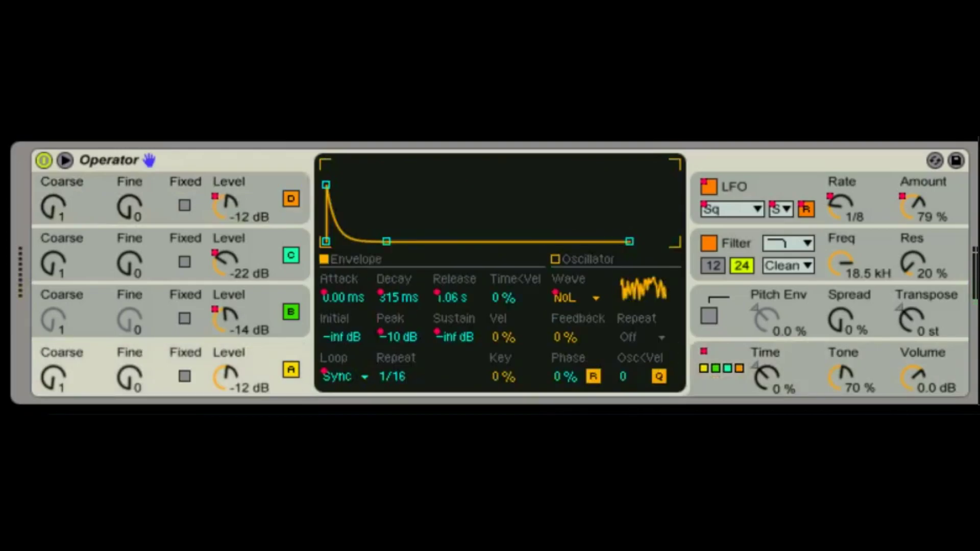
click(225, 263)
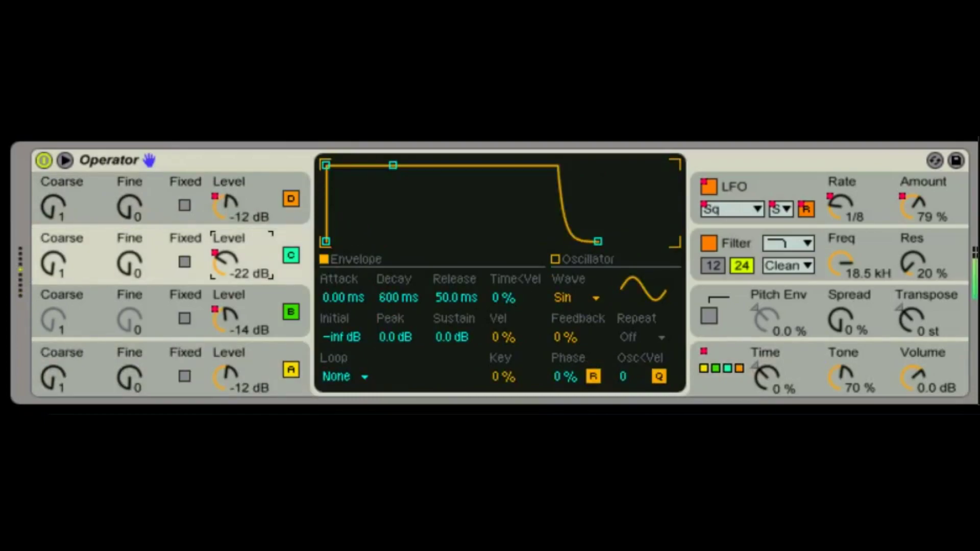
- Enable the filter as an LFO Dest. A target, and turn off oscillators C and D there
click(766, 186)
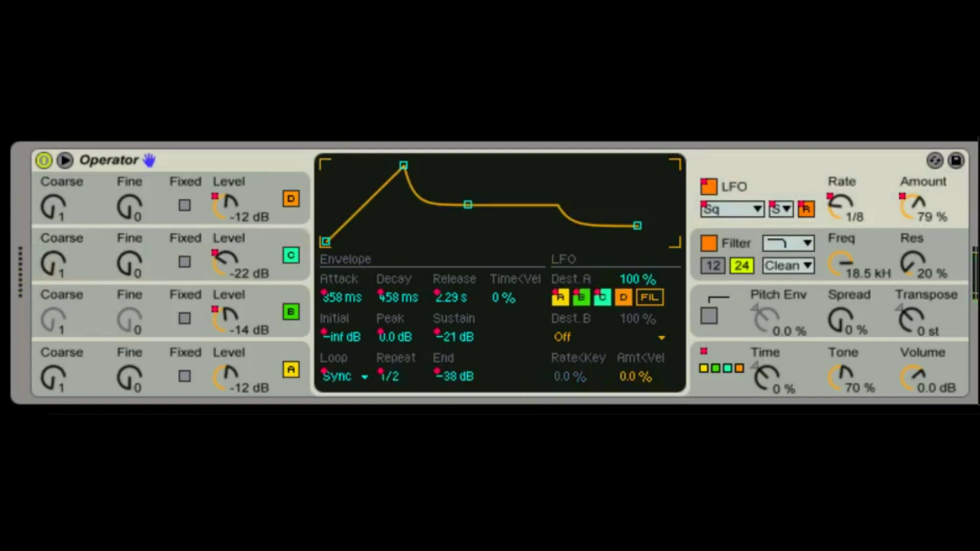
click(610, 337)
key(Escape)
click(650, 297)
click(623, 298)
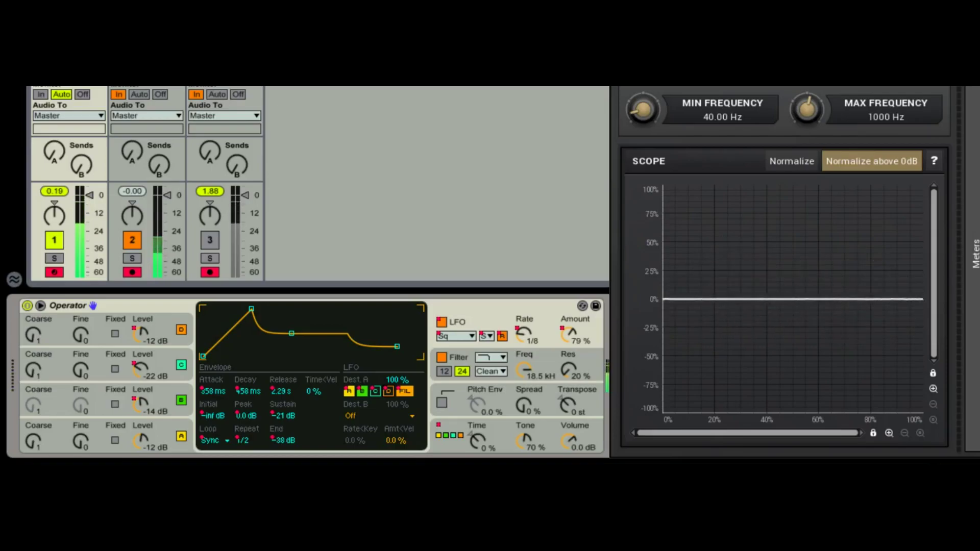
- Try OSC Volume D as the LFO's Dest. B target
click(383, 416)
click(383, 416)
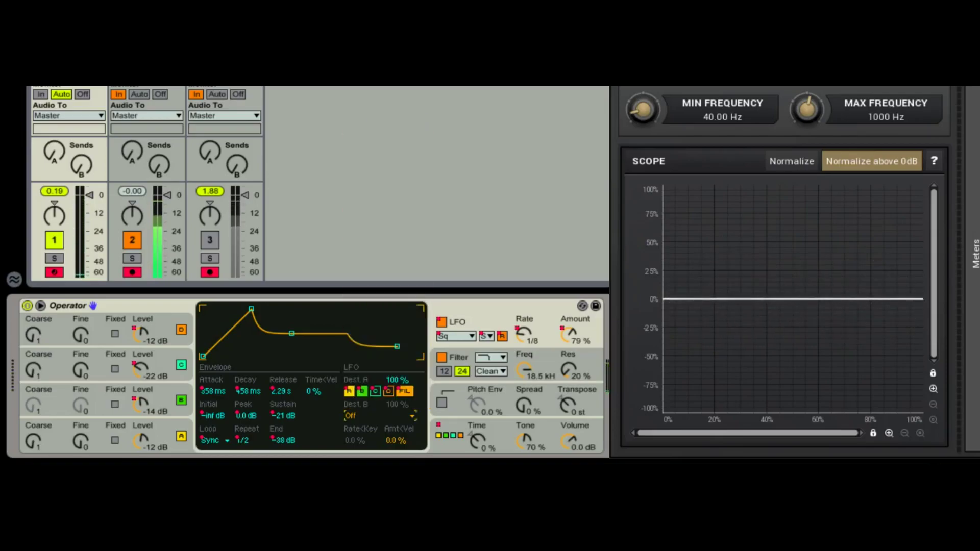
click(383, 416)
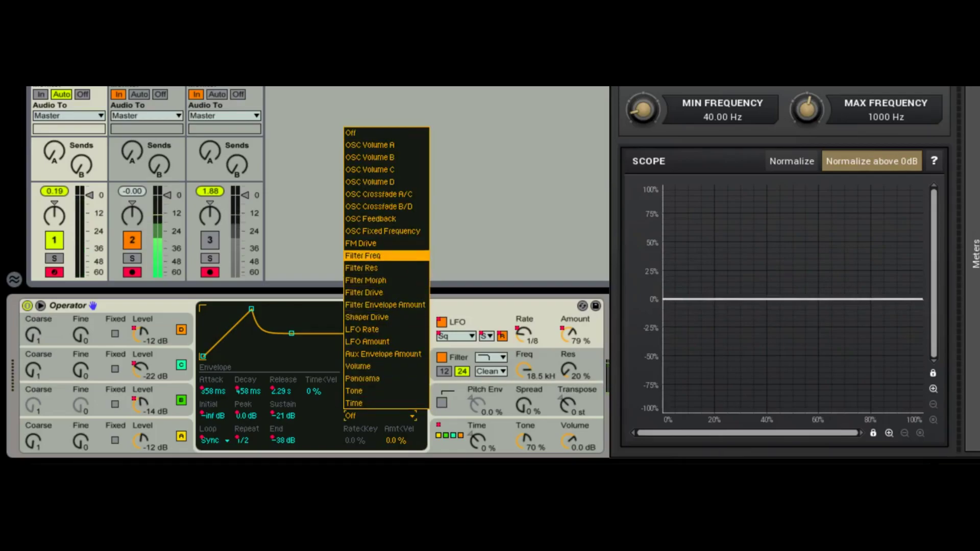
key(Up)
key(Up)
key(Up)
key(Up)
key(Up)
key(Up)
key(Up)
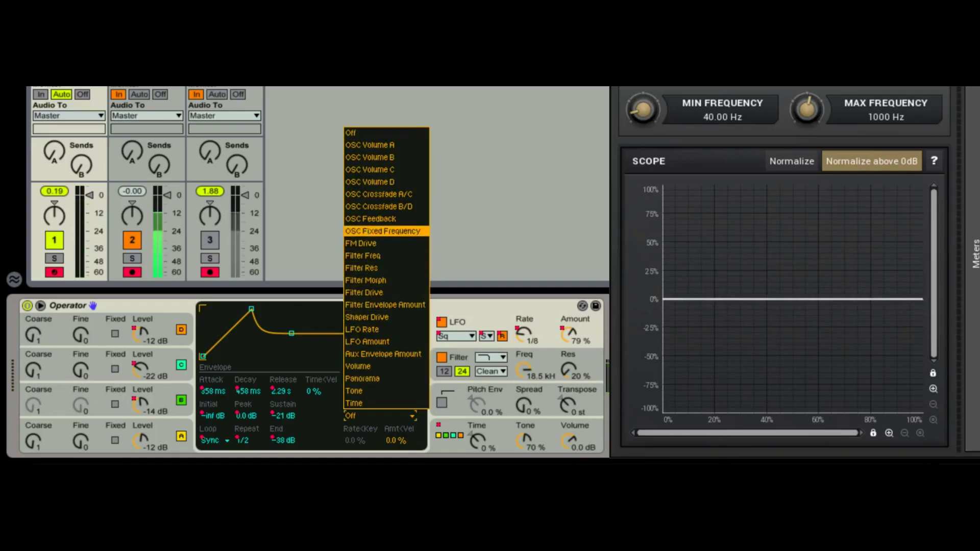
key(Down)
key(Down)
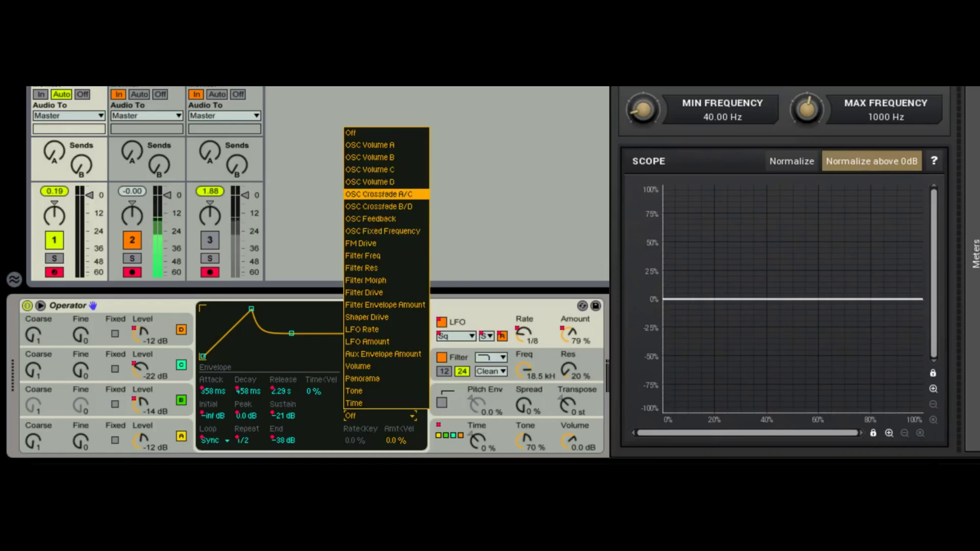
key(Up)
key(Return)
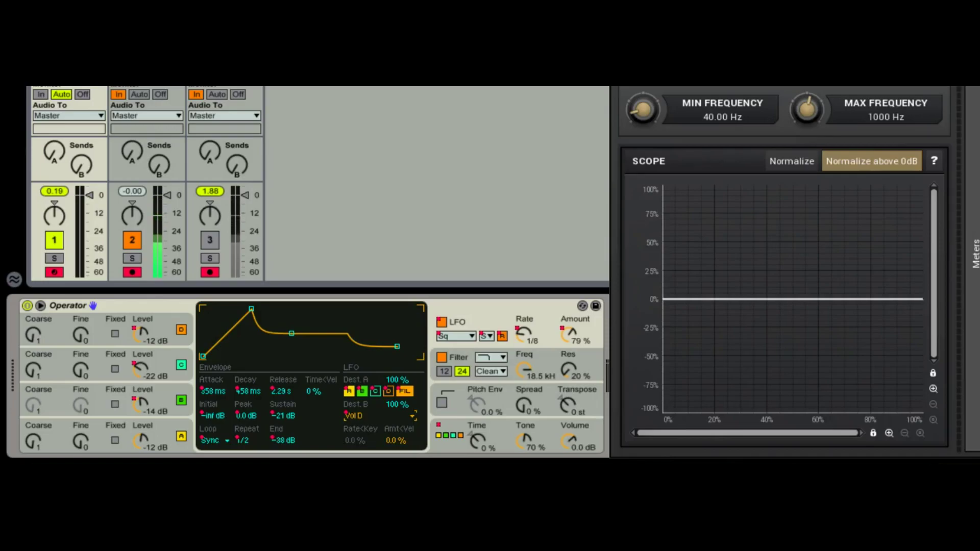
- Review the LFO's Dest. B options and oscillator A's settings, and set Dest. B to Filter Freq
click(384, 416)
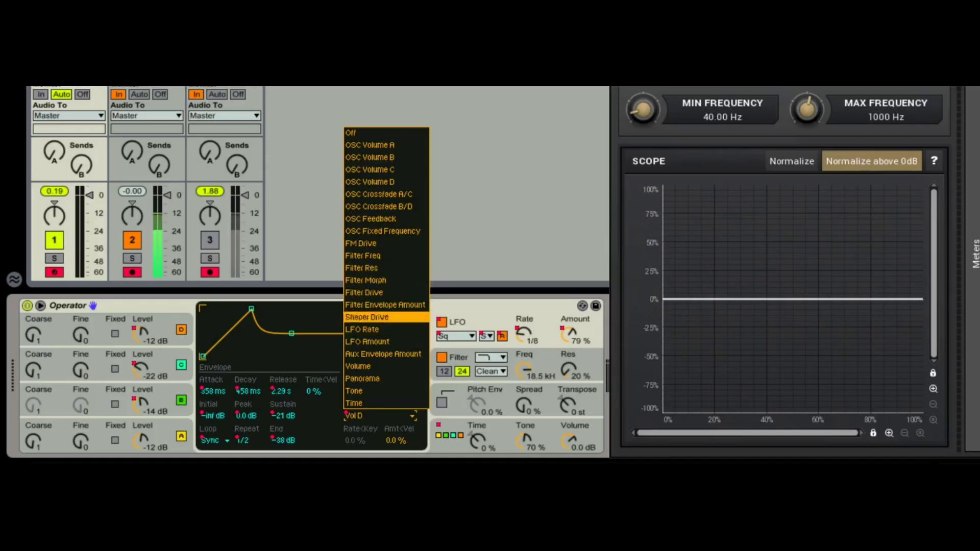
key(Escape)
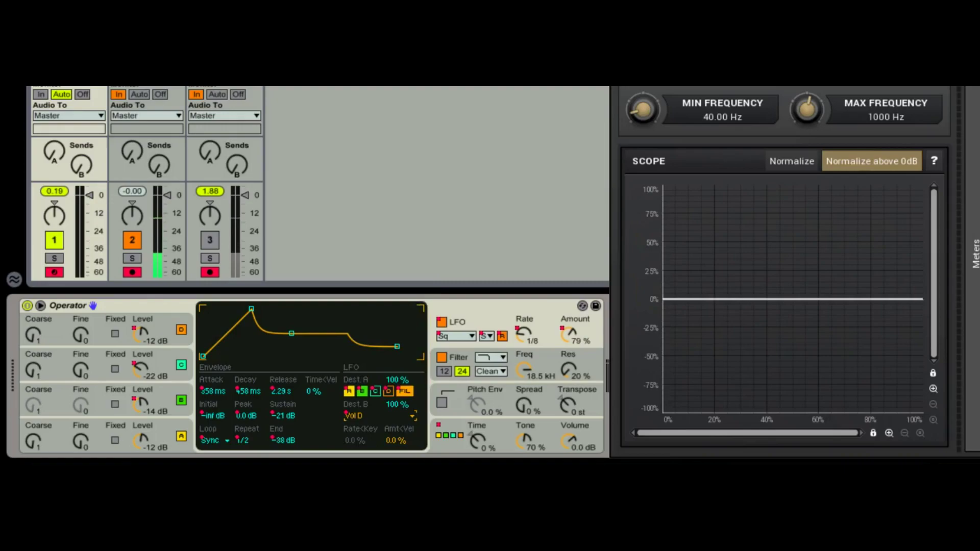
click(141, 441)
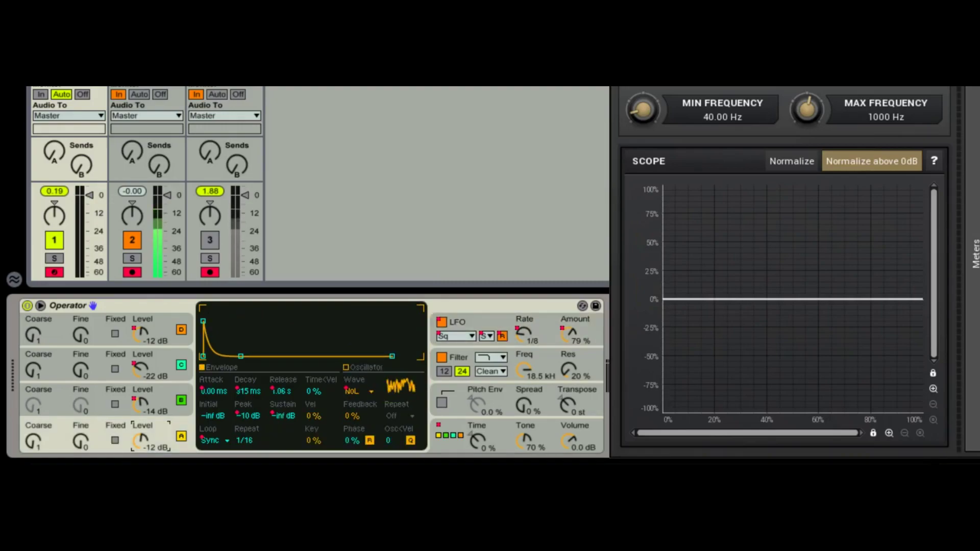
click(484, 323)
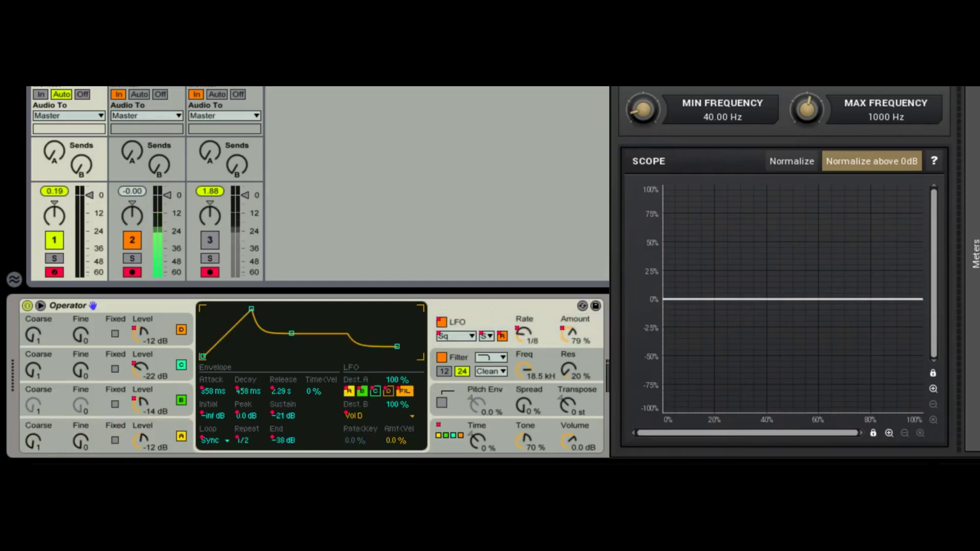
click(357, 415)
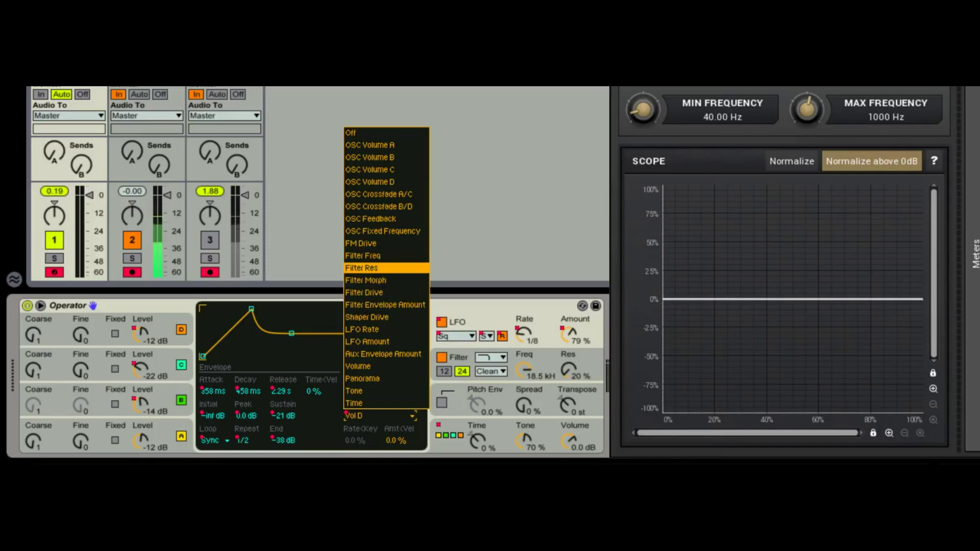
click(386, 268)
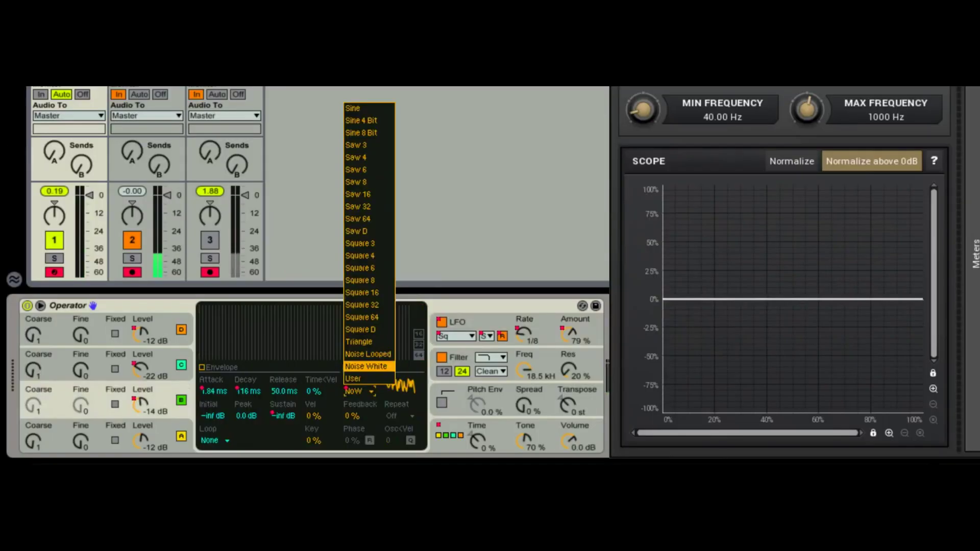
- Keep oscillator B on Noise White, and set oscillator C's wave to Saw 64 and oscillator D's to Square 3
key(Return)
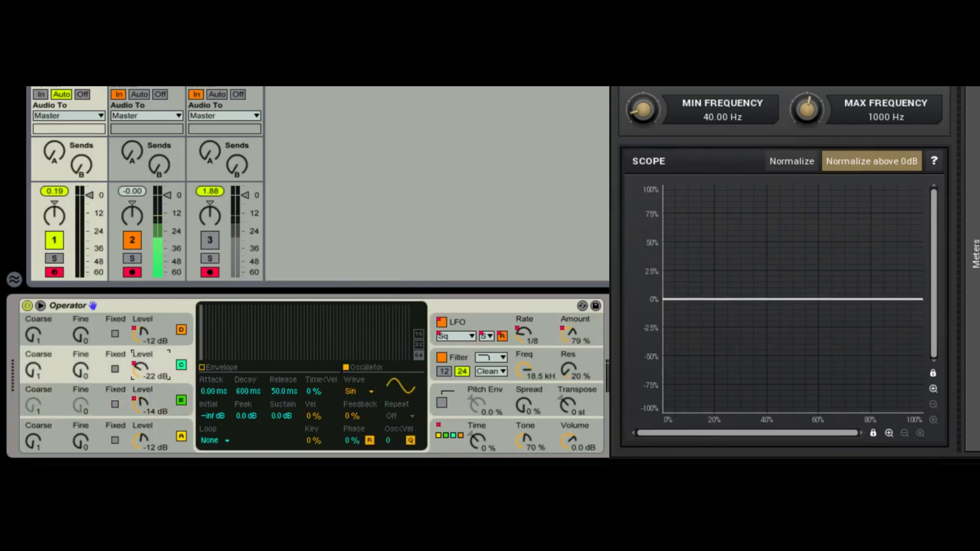
click(359, 391)
click(370, 219)
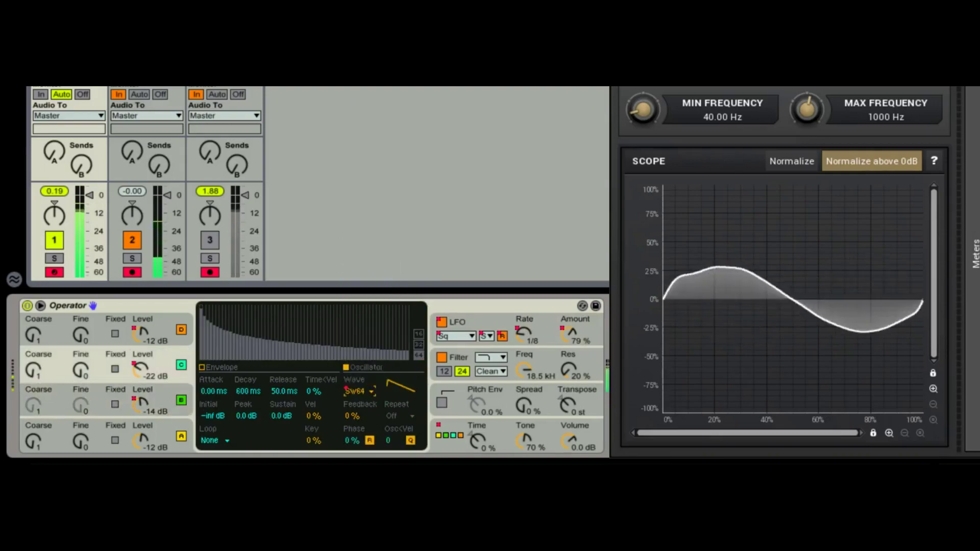
click(141, 334)
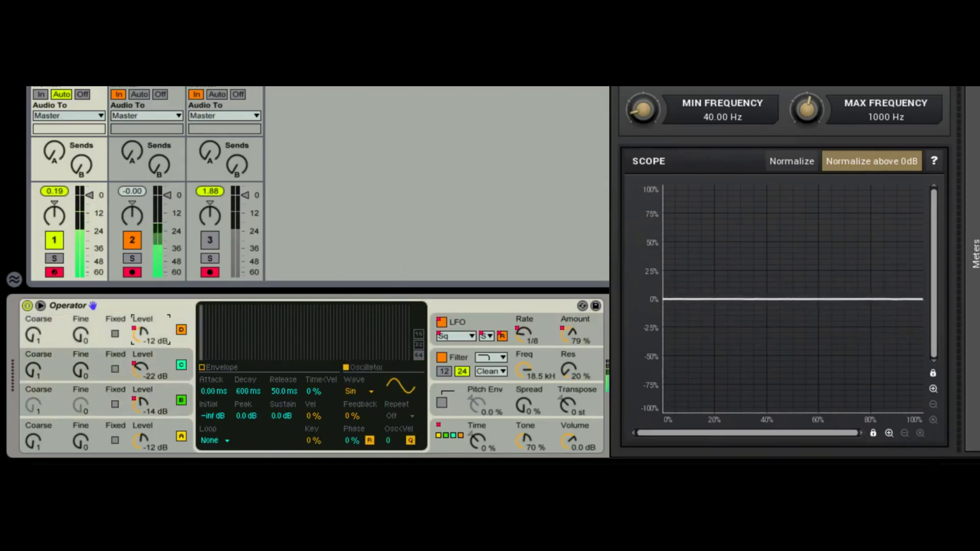
click(357, 391)
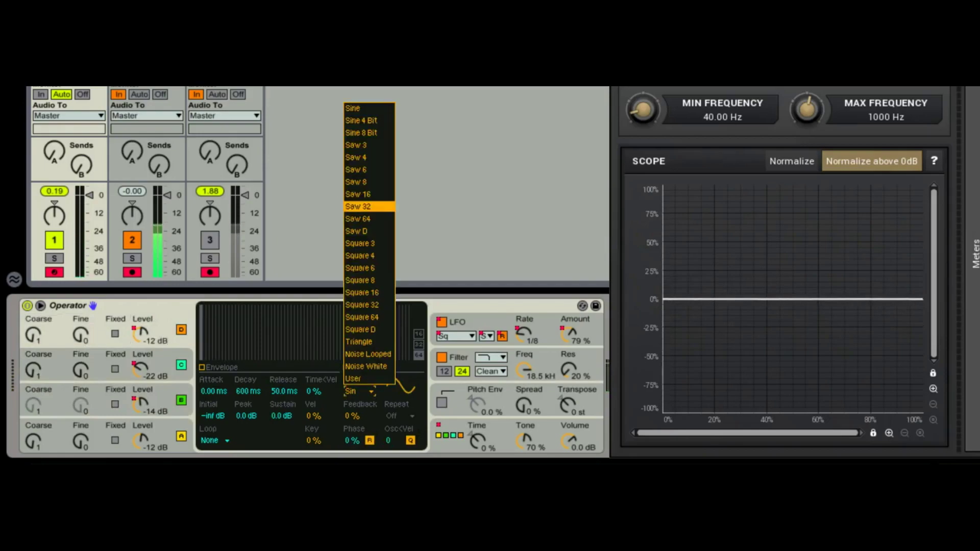
click(360, 243)
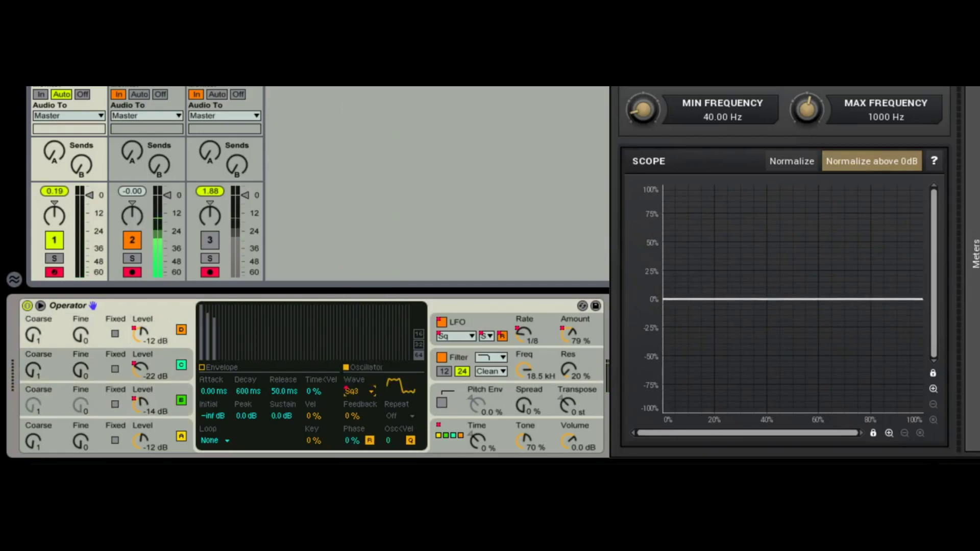
- Set the LFO envelope to 236 ms attack, 278 ms decay, -1.4 dB peak, -13 dB sustain; Dest. B to 91%; filter to 1.37 kHz, 48% Res
click(141, 442)
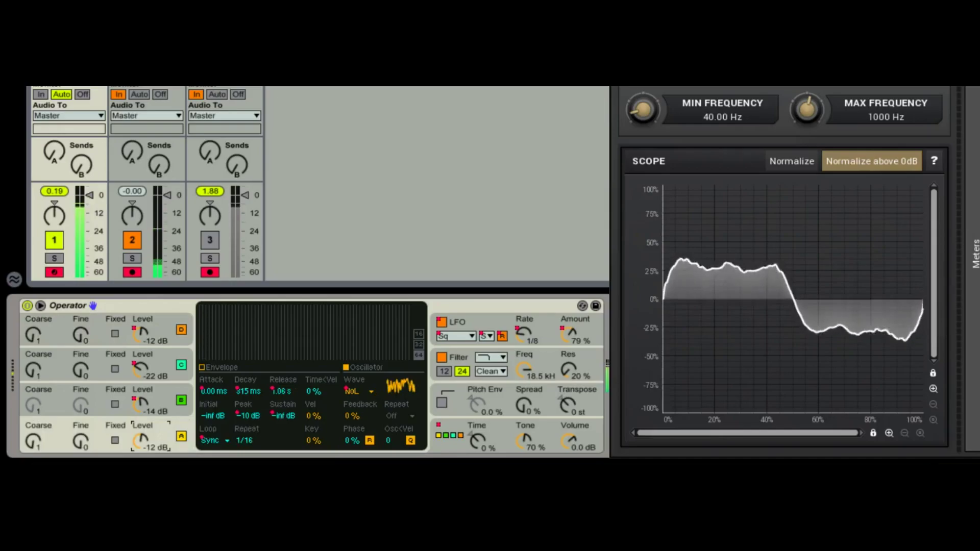
click(481, 323)
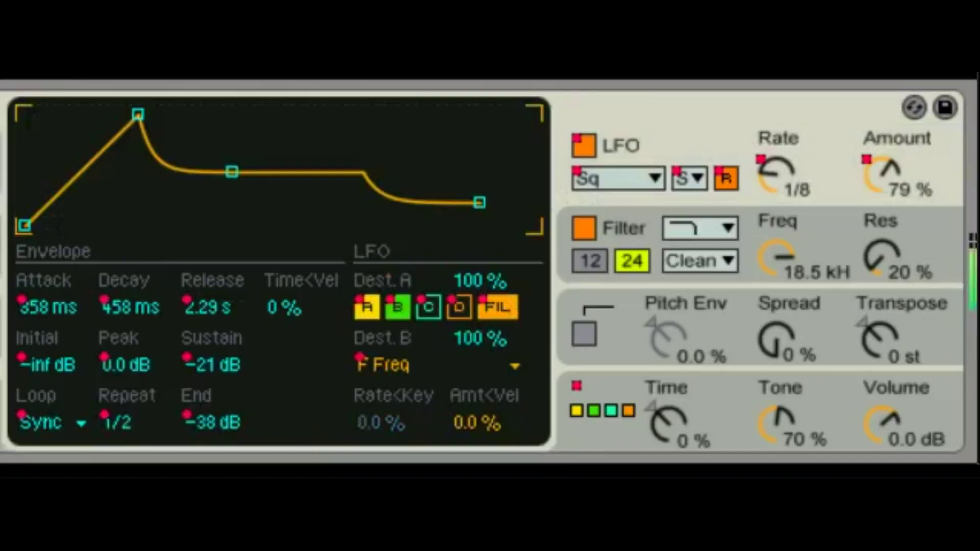
click(459, 307)
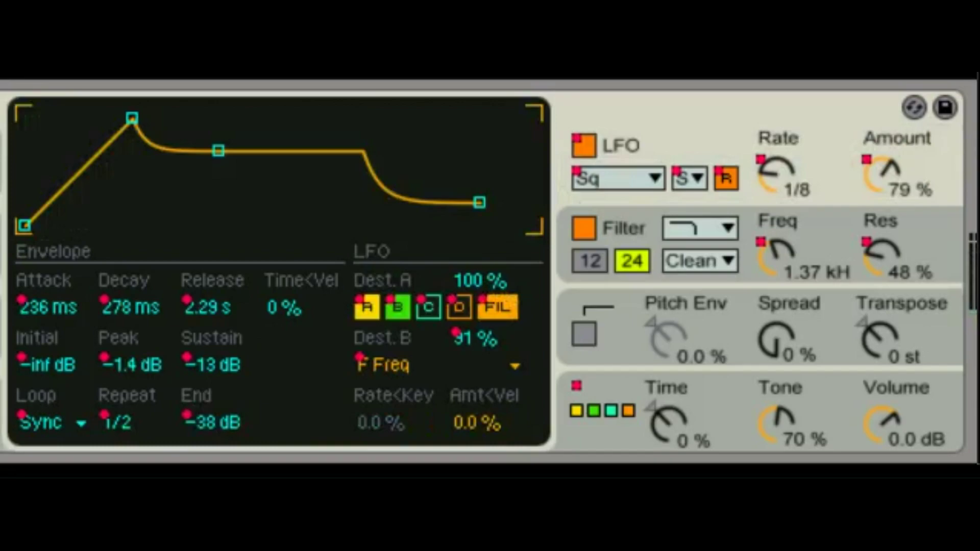
- Try the LFO's Low and High ranges, and return the range to Sync
click(696, 178)
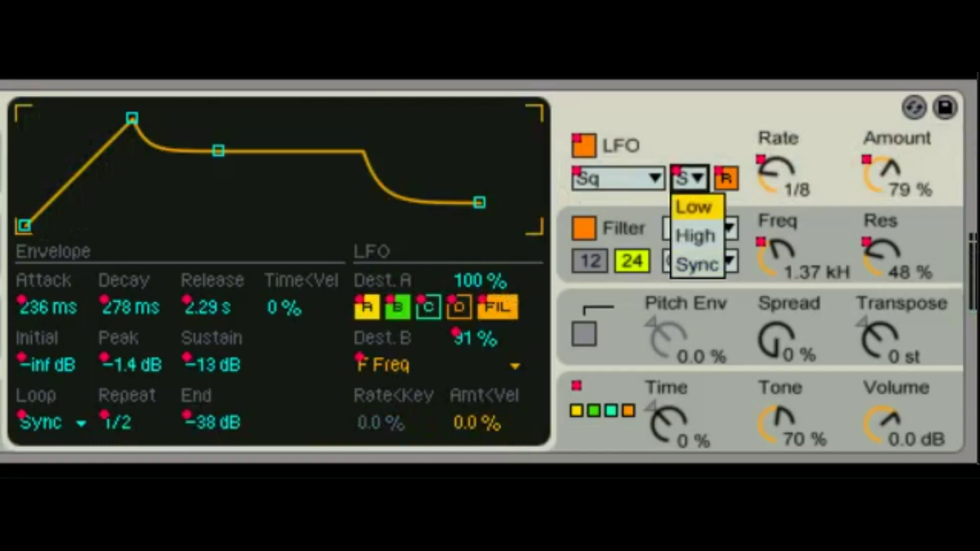
click(693, 207)
click(689, 177)
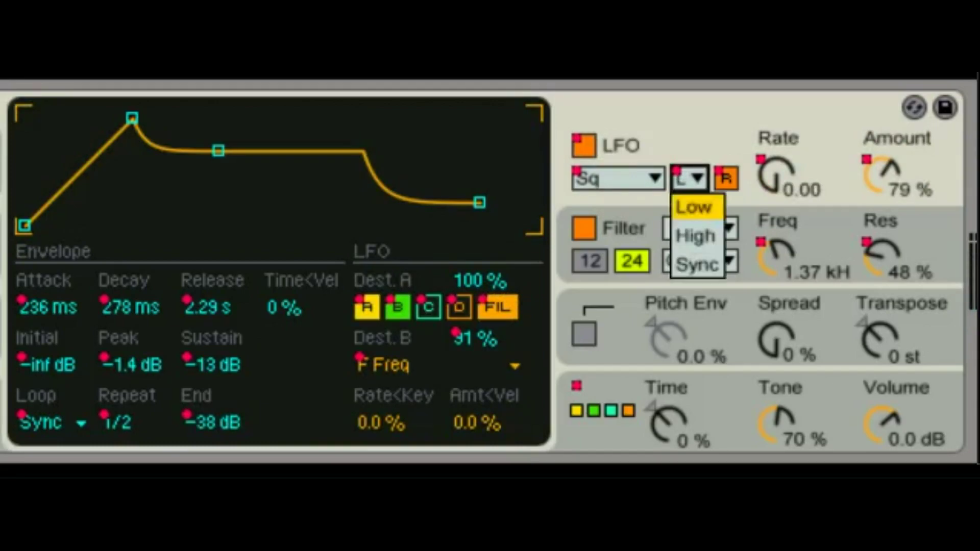
click(695, 235)
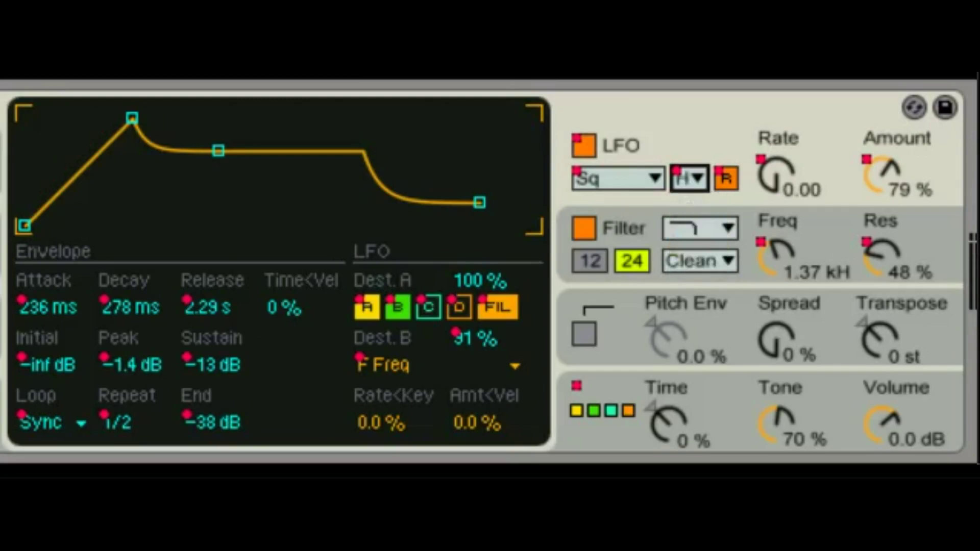
click(689, 178)
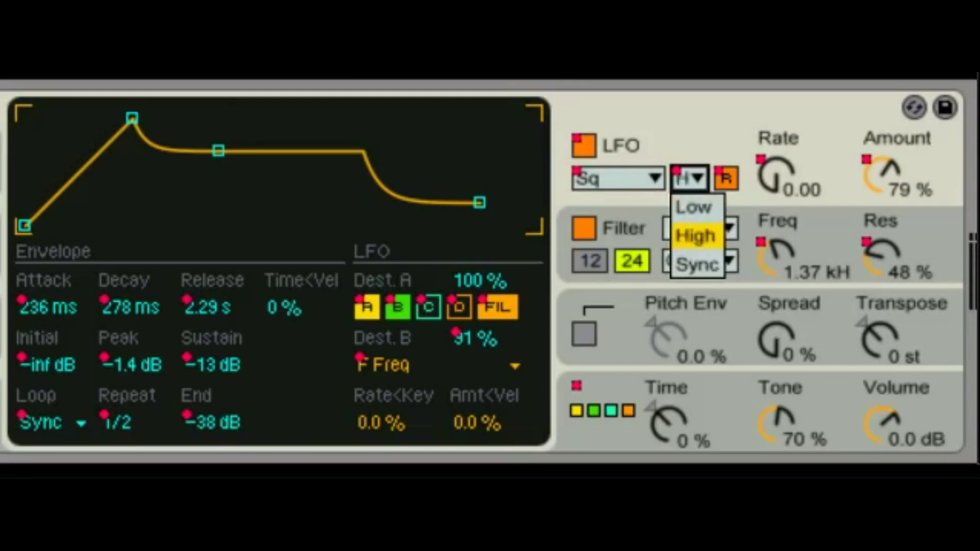
click(697, 264)
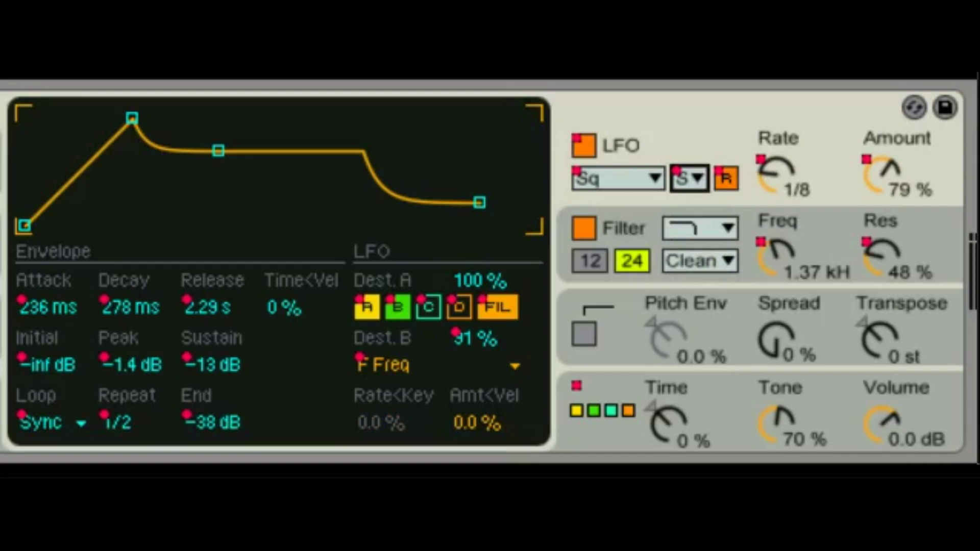
- Switch the LFO's range to Low and set its Rate<Key scaling to 64%
click(689, 177)
click(694, 206)
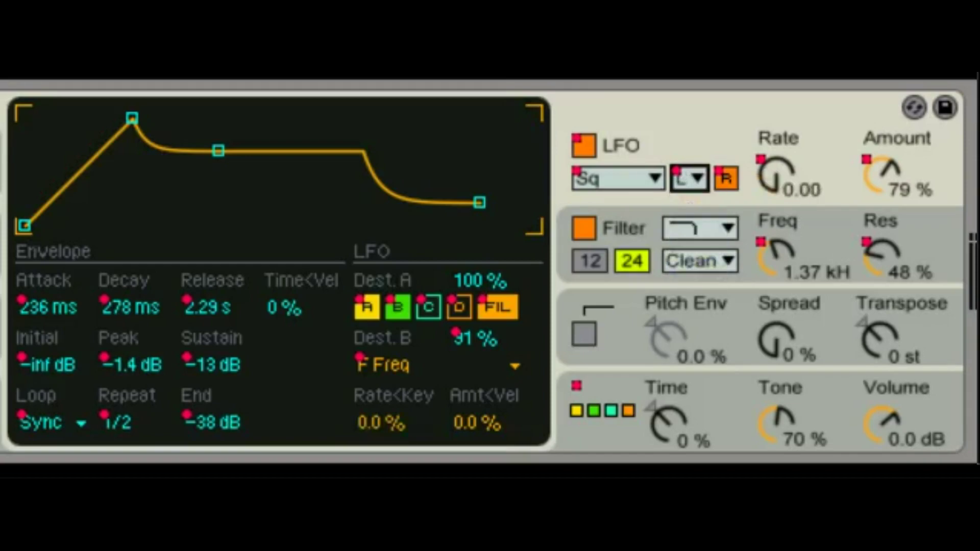
drag(380, 423, 380, 390)
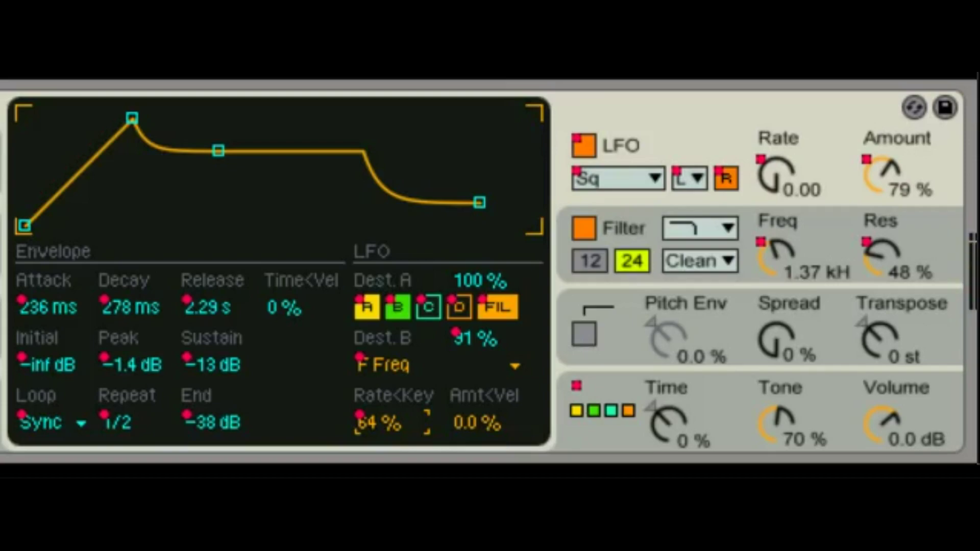
- Keep the LFO in the Low range and raise its rate to 75.60
click(697, 179)
click(694, 207)
drag(777, 175, 775, 138)
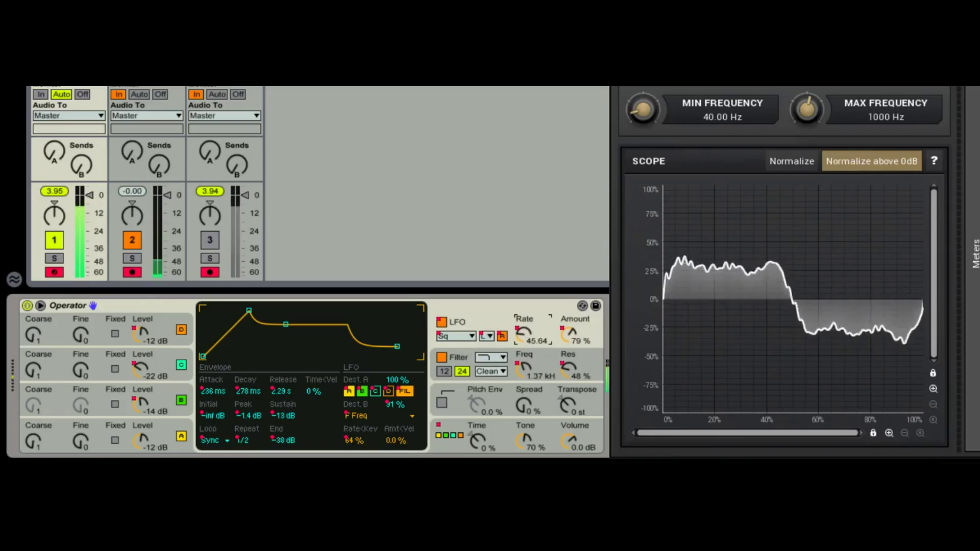
drag(524, 335, 523, 319)
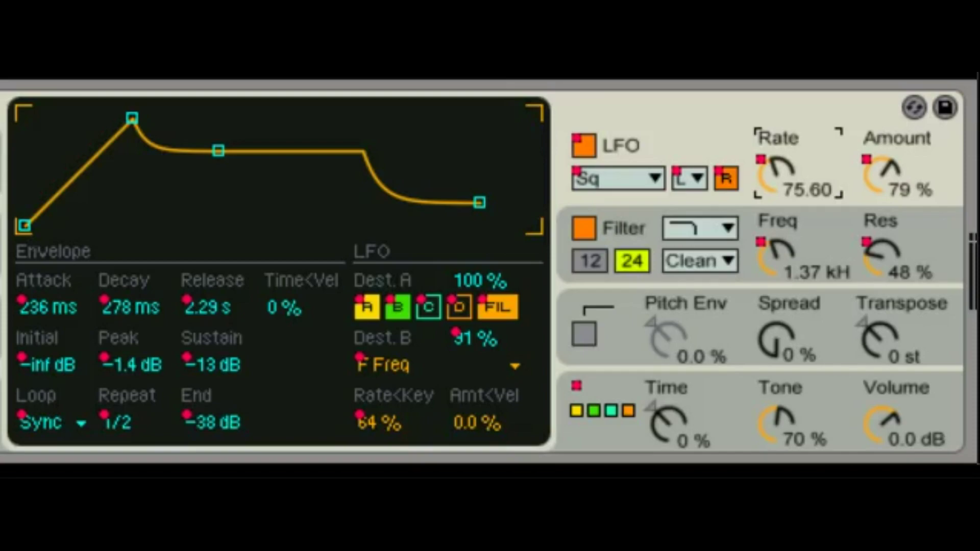
- Reset the LFO's Rate<Key to 0% and set its Amt<Vel velocity scaling to 73%
drag(478, 423, 476, 391)
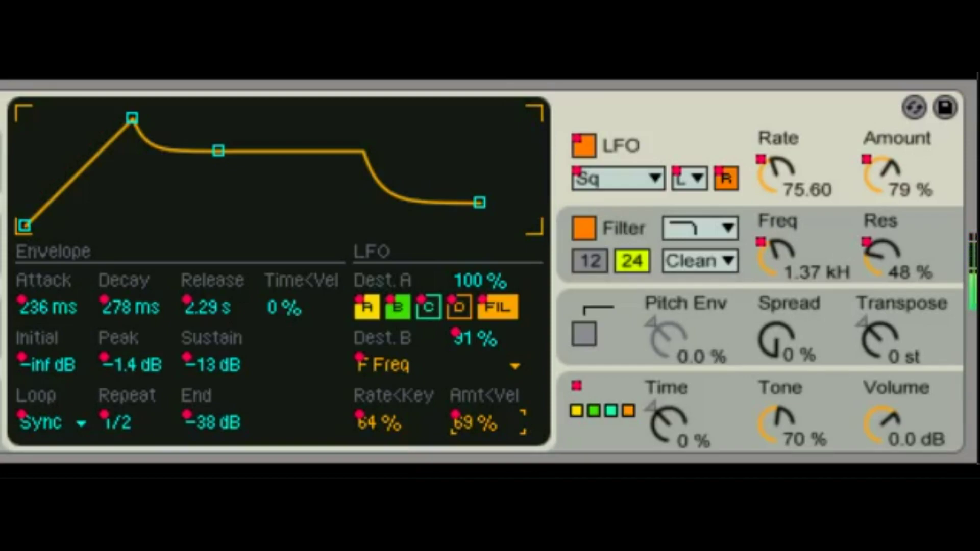
click(380, 423)
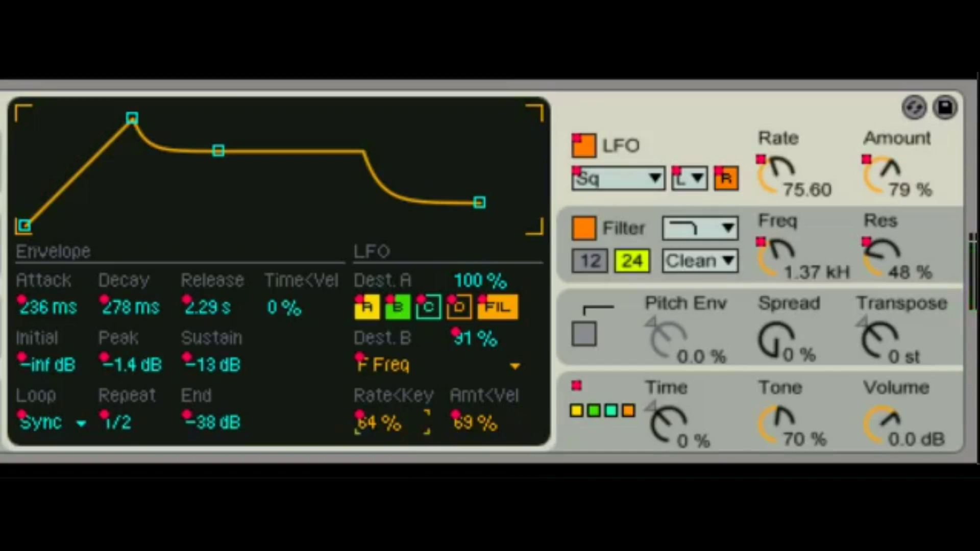
text(0)
key(Return)
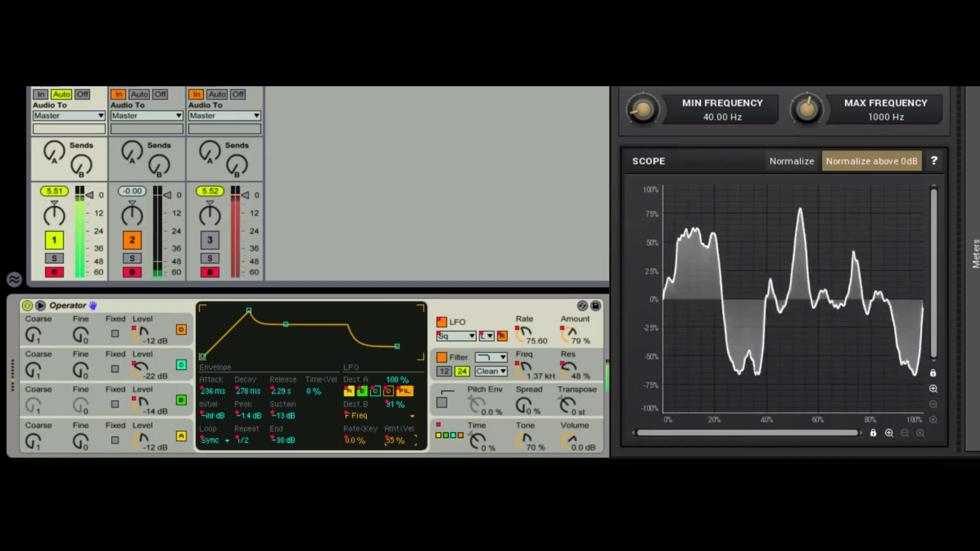
drag(395, 441, 396, 471)
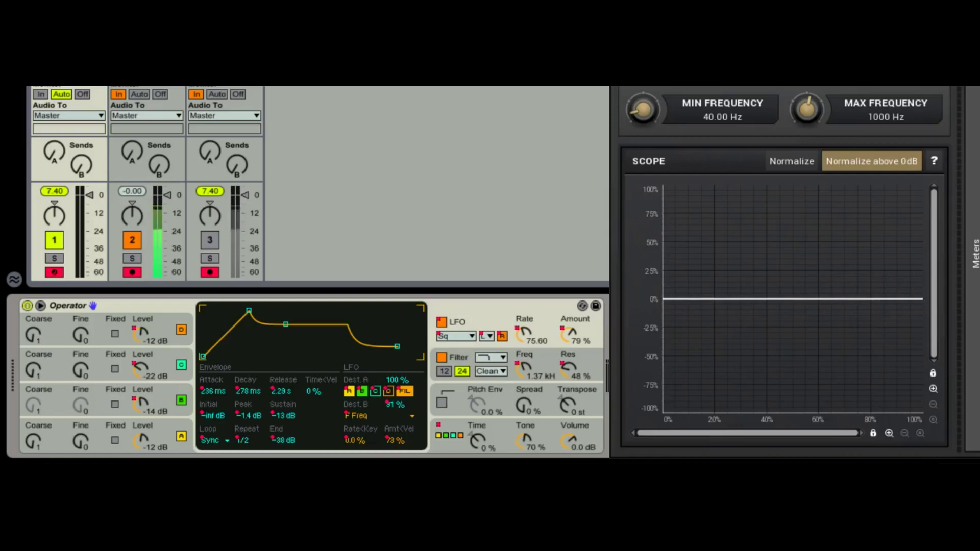
- Change oscillator A's wave to Square 64 and return to the LFO's envelope and destination settings
click(141, 440)
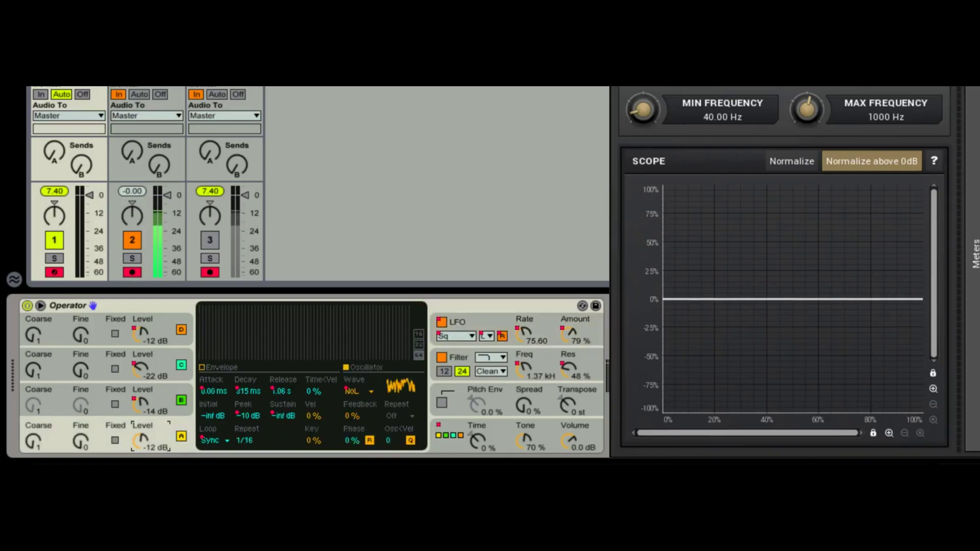
click(357, 391)
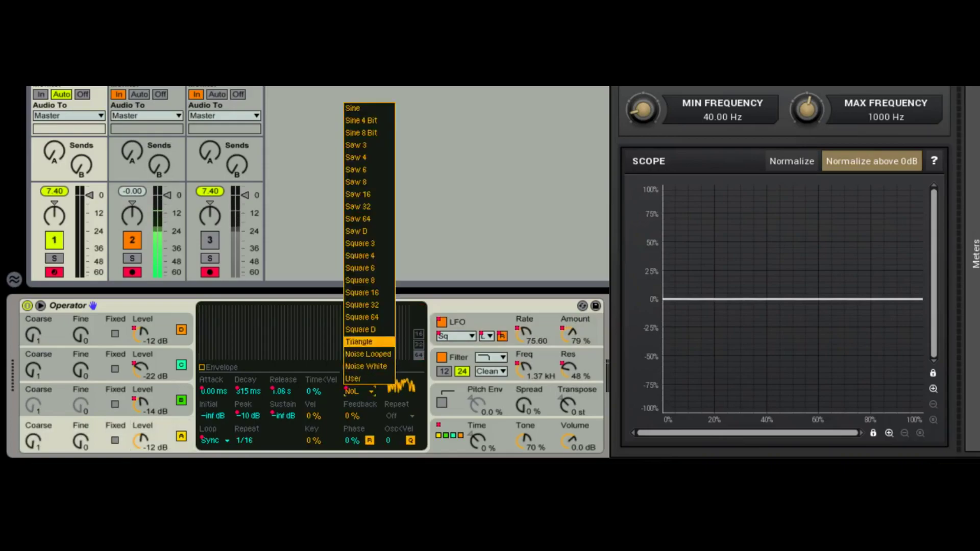
click(365, 340)
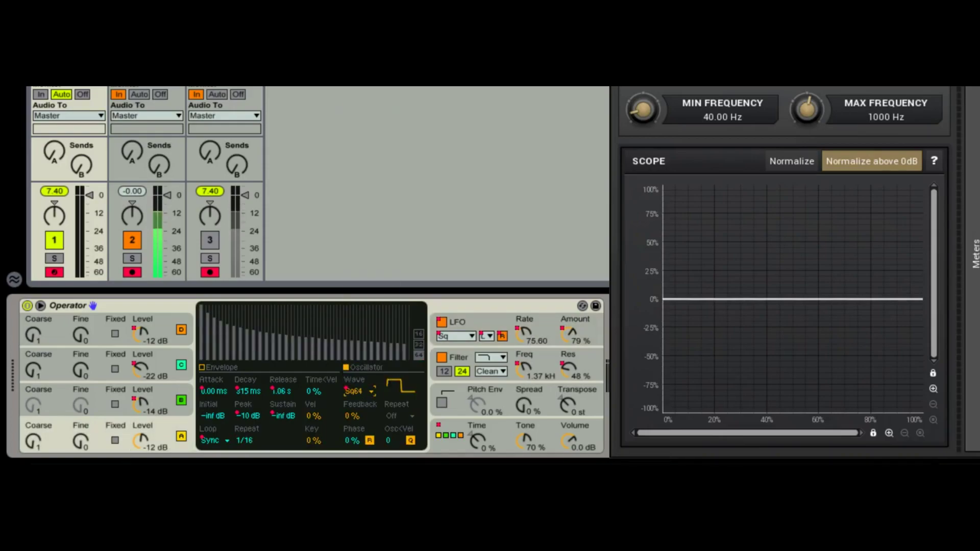
click(480, 322)
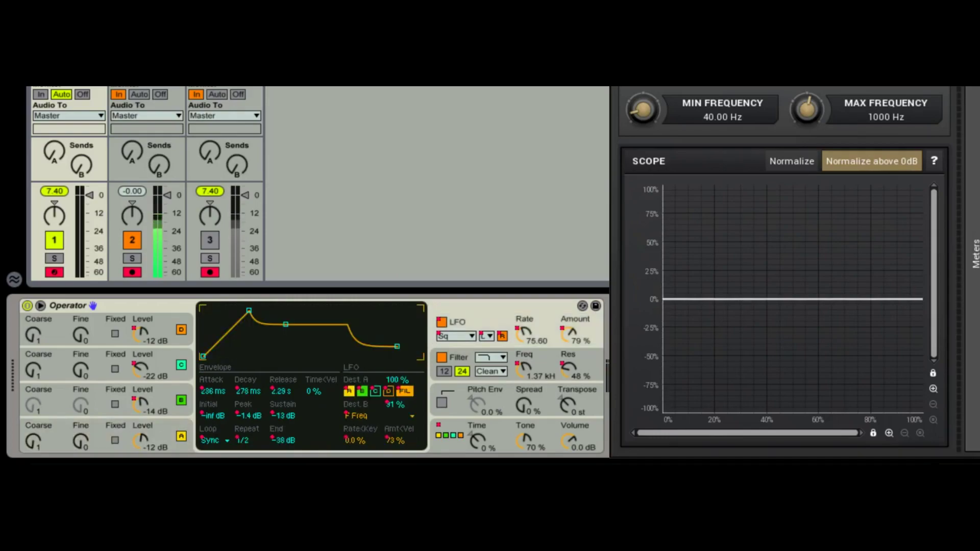